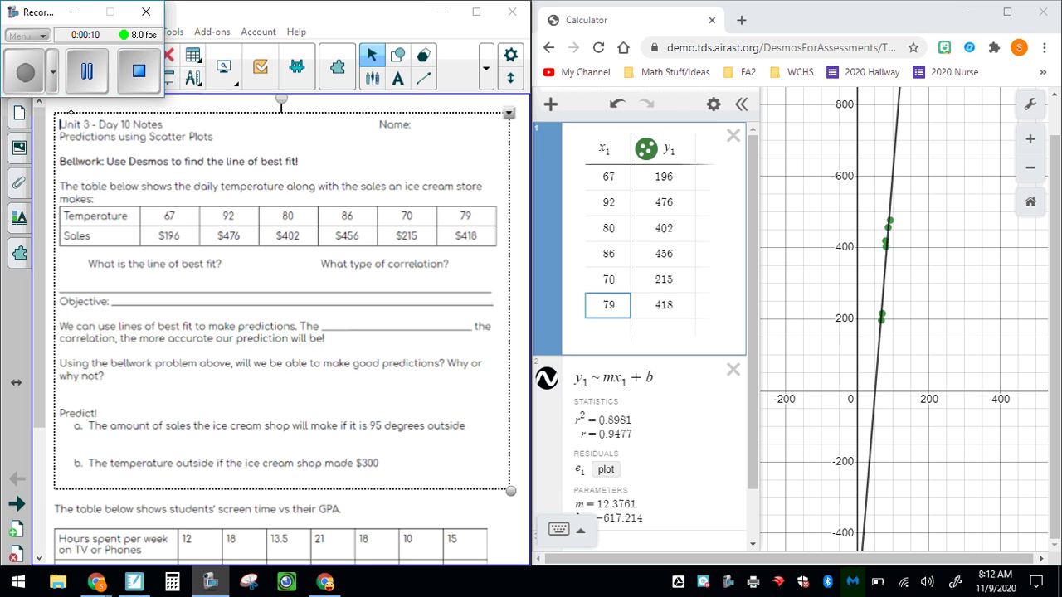
# - Handwrite the line of best fit y = 12.4x − 617.2 under the first bellwork question
pyautogui.scroll(-1, 655, 249)
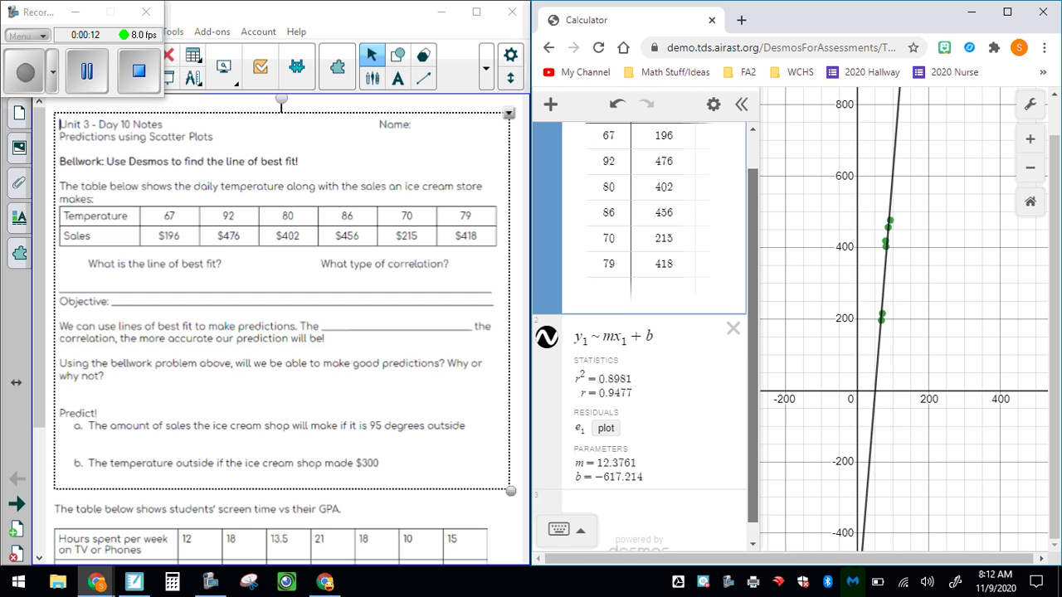
pyautogui.moveTo(913, 332); pyautogui.dragTo(908, 355)
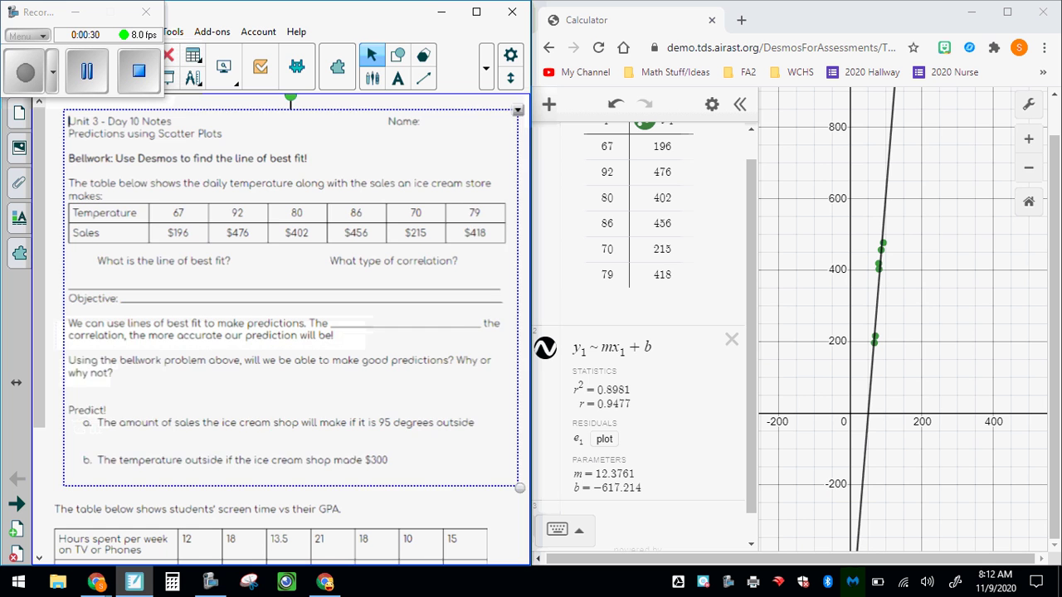
pyautogui.moveTo(123, 258); pyautogui.dragTo(76, 282)
pyautogui.click(371, 78)
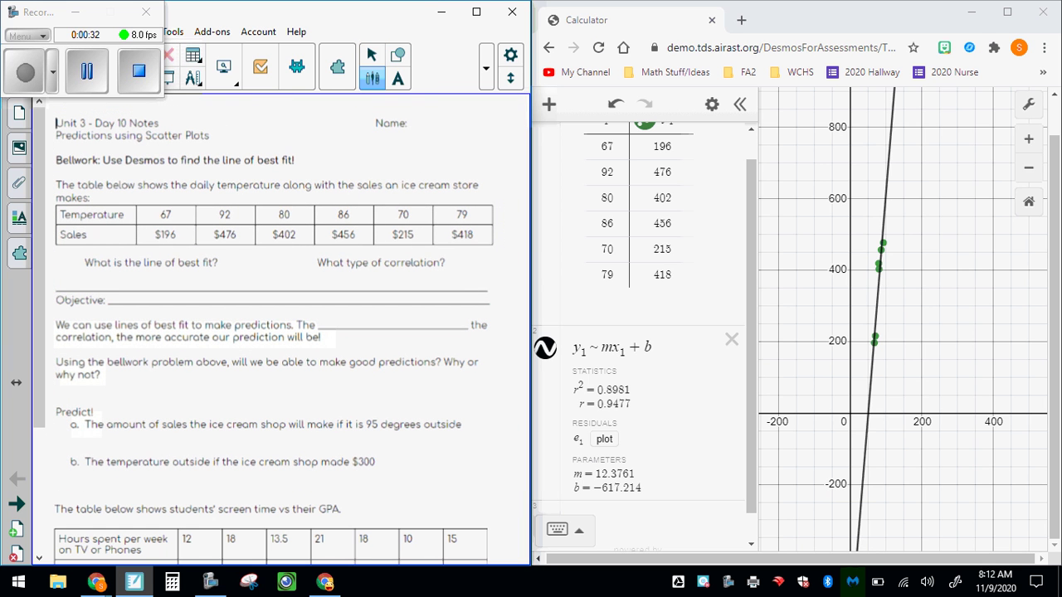
pyautogui.moveTo(79, 277)
pyautogui.mouseDown()
pyautogui.moveTo(88, 299)
pyautogui.moveTo(110, 284)
pyautogui.mouseUp()
pyautogui.moveTo(121, 274)
pyautogui.mouseDown()
pyautogui.moveTo(120, 288)
pyautogui.moveTo(174, 288)
pyautogui.moveTo(162, 288)
pyautogui.mouseUp()
pyautogui.click(145, 284)
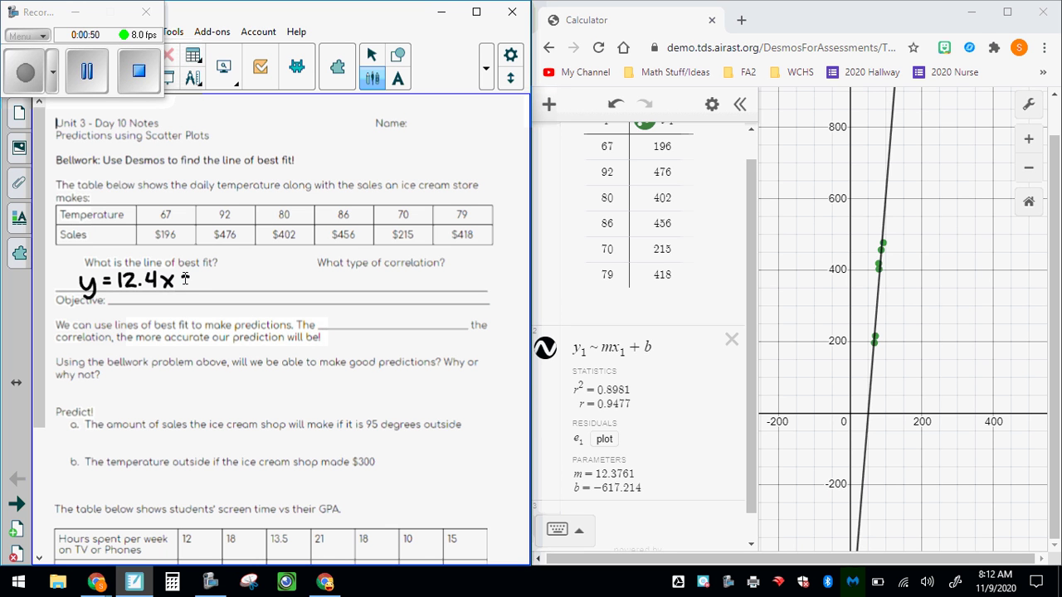
pyautogui.moveTo(183, 280); pyautogui.dragTo(249, 287)
pyautogui.click(233, 287)
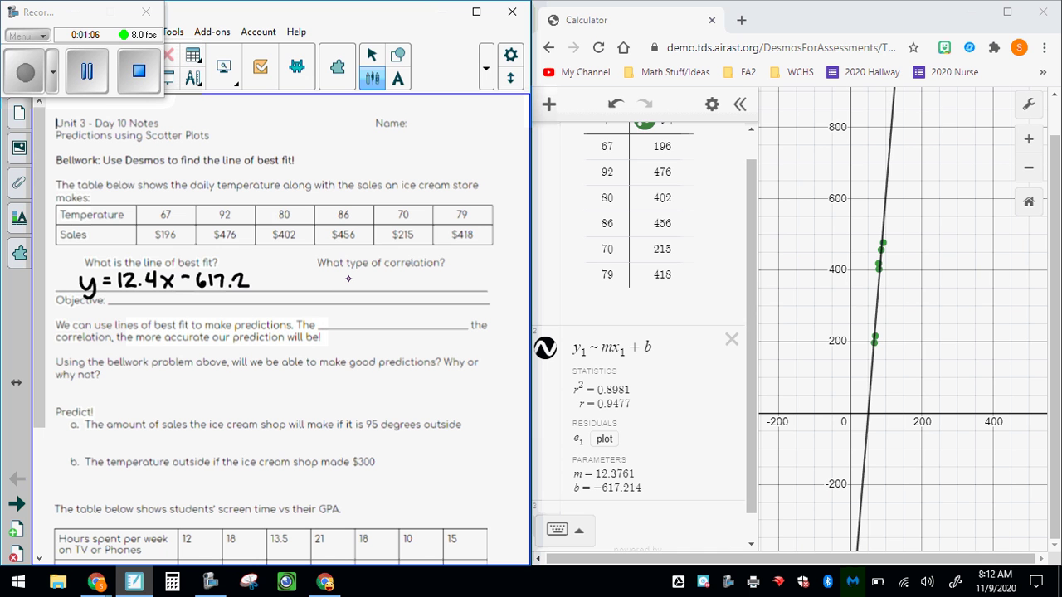
# - Handwrite the correlation answer 0.95 Strong +
pyautogui.moveTo(347, 274)
pyautogui.mouseDown()
pyautogui.moveTo(371, 290)
pyautogui.moveTo(399, 276)
pyautogui.moveTo(431, 287)
pyautogui.mouseUp()
pyautogui.click(364, 282)
pyautogui.click(376, 281)
pyautogui.moveTo(424, 280)
pyautogui.mouseDown()
pyautogui.moveTo(469, 287)
pyautogui.moveTo(461, 296)
pyautogui.moveTo(495, 279)
pyautogui.mouseUp()
pyautogui.moveTo(488, 273); pyautogui.dragTo(488, 288)
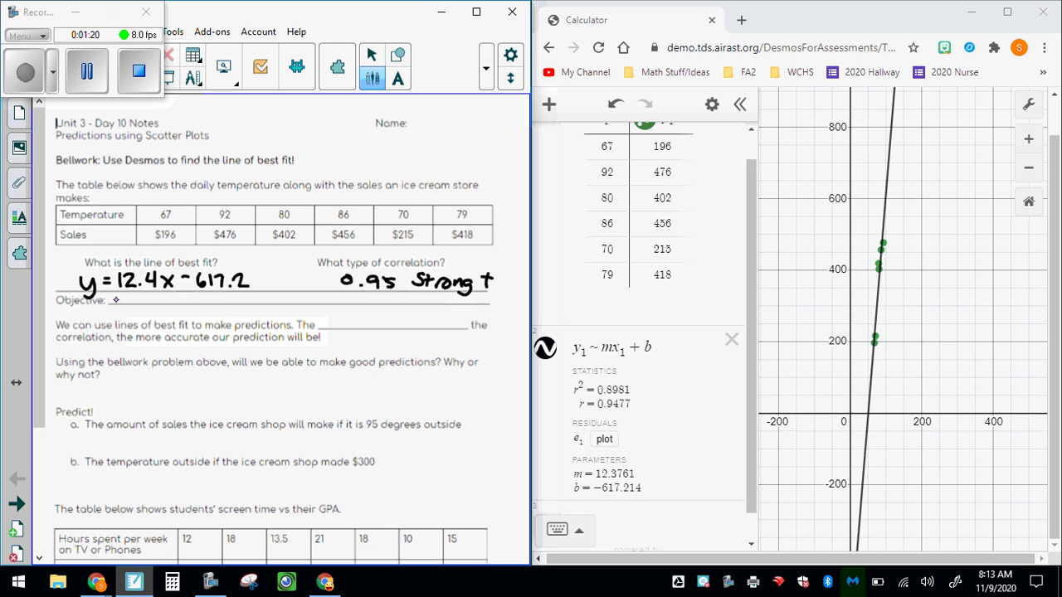
# - Handwrite 'Use line of best fit to make predictions' after Objective
pyautogui.moveTo(113, 299); pyautogui.dragTo(195, 309)
pyautogui.moveTo(197, 303); pyautogui.dragTo(242, 314)
pyautogui.moveTo(249, 295)
pyautogui.mouseDown()
pyautogui.moveTo(249, 312)
pyautogui.moveTo(247, 302)
pyautogui.moveTo(278, 297)
pyautogui.moveTo(263, 310)
pyautogui.mouseUp()
pyautogui.moveTo(267, 303); pyautogui.dragTo(284, 311)
pyautogui.moveTo(287, 304); pyautogui.dragTo(284, 311)
pyautogui.moveTo(277, 303); pyautogui.dragTo(305, 309)
pyautogui.moveTo(299, 302); pyautogui.dragTo(372, 310)
pyautogui.moveTo(377, 300); pyautogui.dragTo(385, 306)
pyautogui.moveTo(386, 301)
pyautogui.mouseDown()
pyautogui.moveTo(386, 317)
pyautogui.moveTo(406, 299)
pyautogui.mouseUp()
pyautogui.moveTo(410, 304); pyautogui.dragTo(418, 293)
pyautogui.moveTo(422, 300); pyautogui.dragTo(424, 308)
pyautogui.moveTo(423, 289)
pyautogui.mouseDown()
pyautogui.moveTo(430, 307)
pyautogui.moveTo(456, 303)
pyautogui.mouseUp()
pyautogui.moveTo(456, 300); pyautogui.dragTo(467, 308)
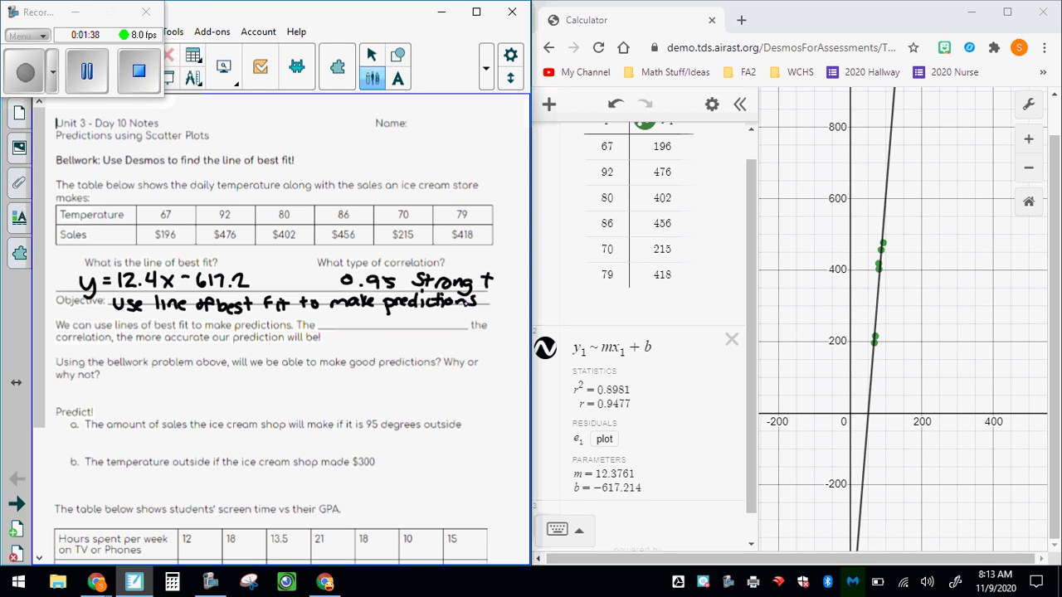
# - Begin handwriting 'stronger' on the blank line below
pyautogui.moveTo(339, 315)
pyautogui.mouseDown()
pyautogui.moveTo(330, 332)
pyautogui.moveTo(347, 334)
pyautogui.mouseUp()
pyautogui.moveTo(340, 322); pyautogui.dragTo(358, 318)
pyautogui.moveTo(359, 319)
pyautogui.mouseDown()
pyautogui.moveTo(370, 333)
pyautogui.moveTo(372, 318)
pyautogui.moveTo(397, 317)
pyautogui.moveTo(403, 342)
pyautogui.moveTo(432, 318)
pyautogui.mouseUp()
# - Finish 'stronger' and start the why-not answer with 'good prediction'
pyautogui.click(406, 327)
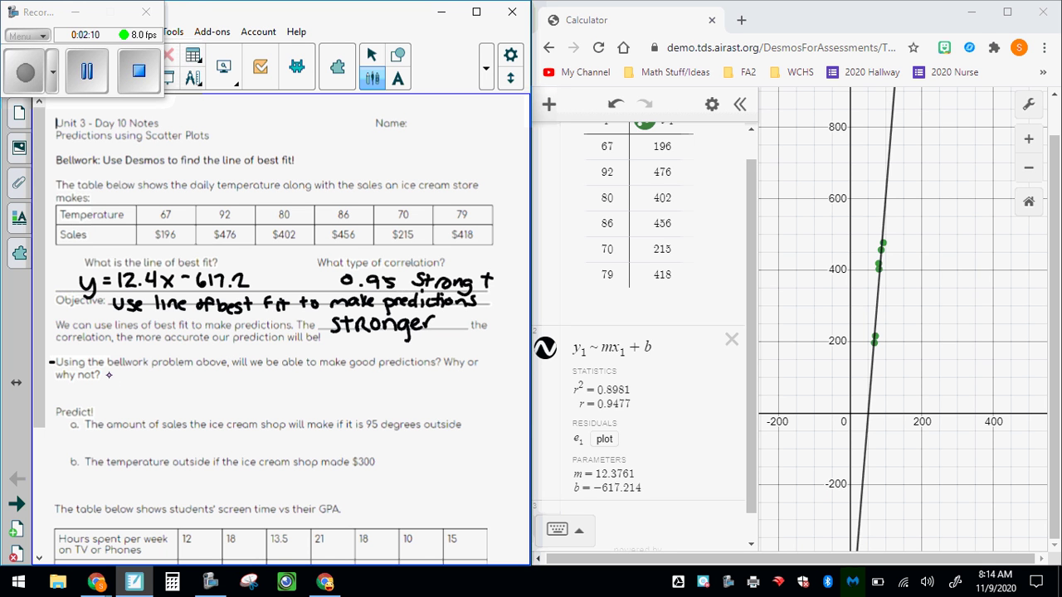
pyautogui.moveTo(116, 375)
pyautogui.mouseDown()
pyautogui.moveTo(108, 390)
pyautogui.moveTo(154, 370)
pyautogui.moveTo(170, 388)
pyautogui.moveTo(194, 375)
pyautogui.mouseUp()
pyautogui.moveTo(195, 379)
pyautogui.mouseDown()
pyautogui.moveTo(210, 370)
pyautogui.moveTo(217, 383)
pyautogui.mouseUp()
pyautogui.moveTo(228, 377); pyautogui.dragTo(237, 385)
pyautogui.moveTo(247, 379); pyautogui.dragTo(348, 381)
# - Complete the answer with '→ strong correlation'
pyautogui.moveTo(360, 374); pyautogui.dragTo(350, 391)
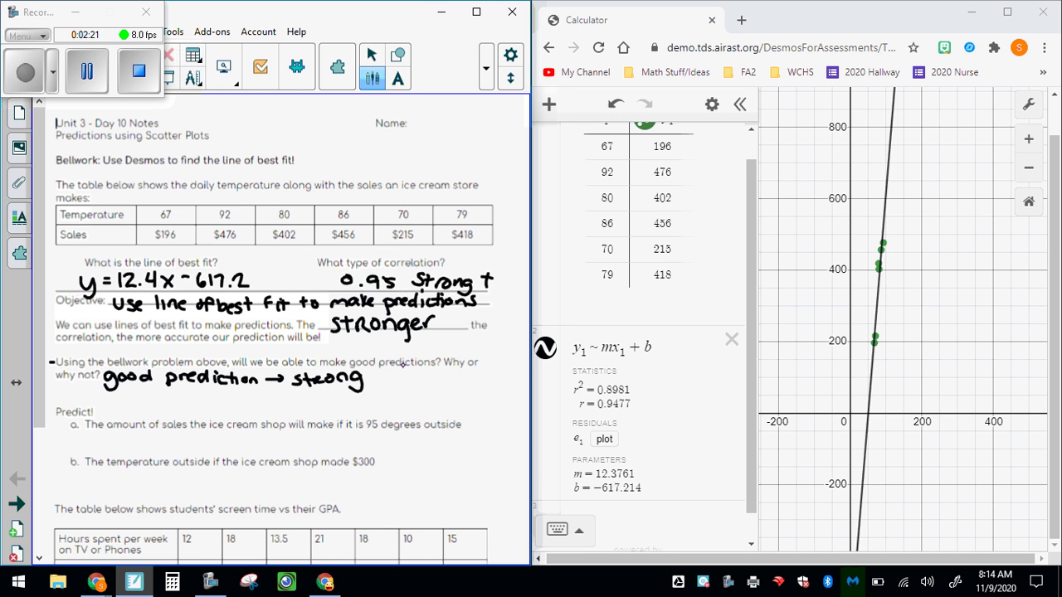
pyautogui.moveTo(383, 375)
pyautogui.mouseDown()
pyautogui.moveTo(380, 384)
pyautogui.moveTo(492, 382)
pyautogui.mouseUp()
pyautogui.click(459, 370)
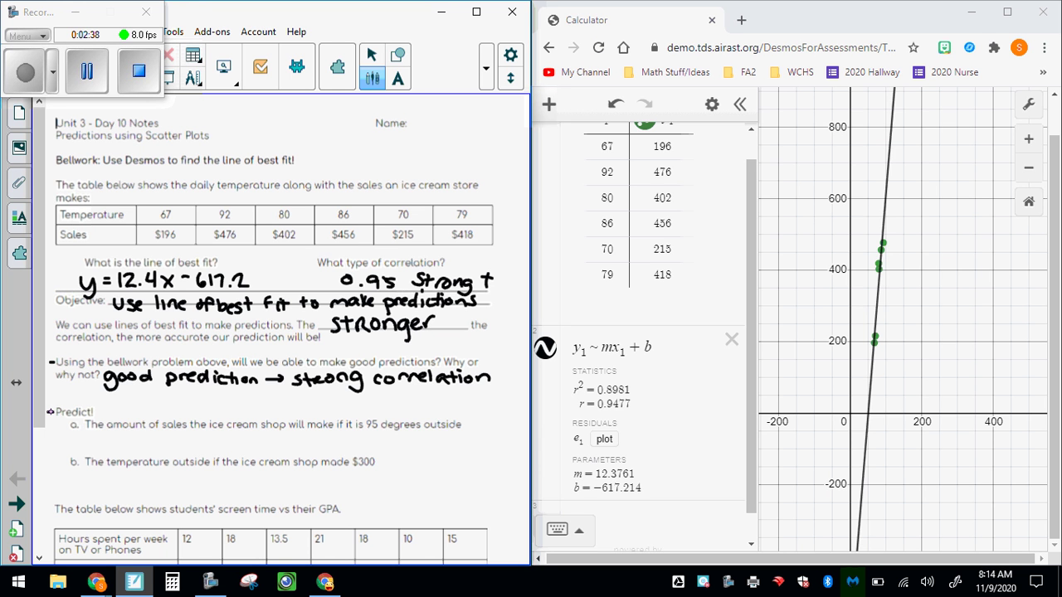
# - Underline 95 degrees, label the table rows X and Y, and graph x = 95 in Desmos
pyautogui.moveTo(421, 430); pyautogui.dragTo(368, 431)
pyautogui.moveTo(65, 216)
pyautogui.mouseDown()
pyautogui.moveTo(49, 214)
pyautogui.moveTo(48, 248)
pyautogui.mouseUp()
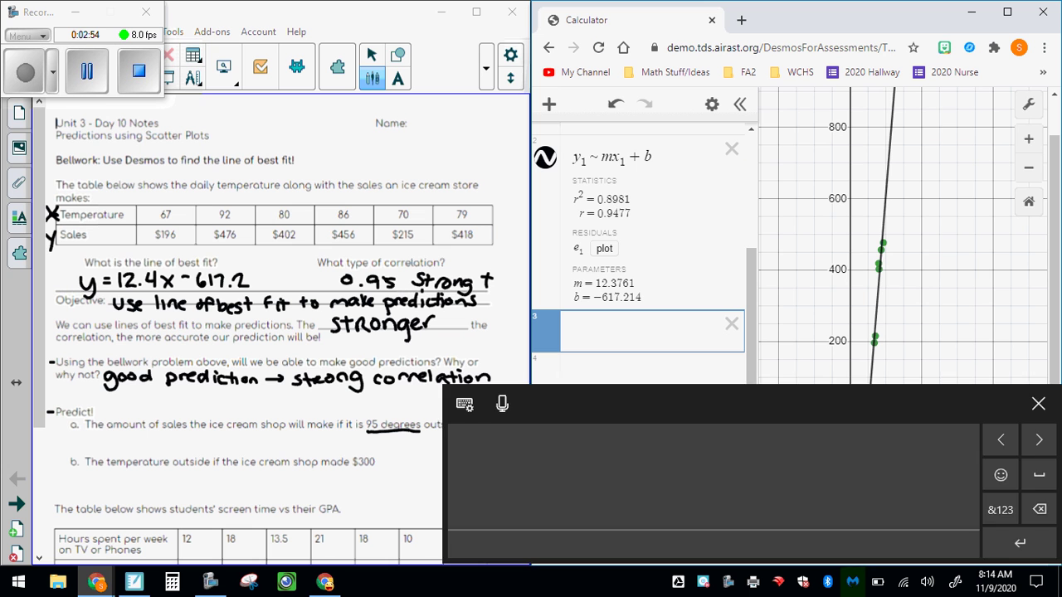
pyautogui.write('x ')
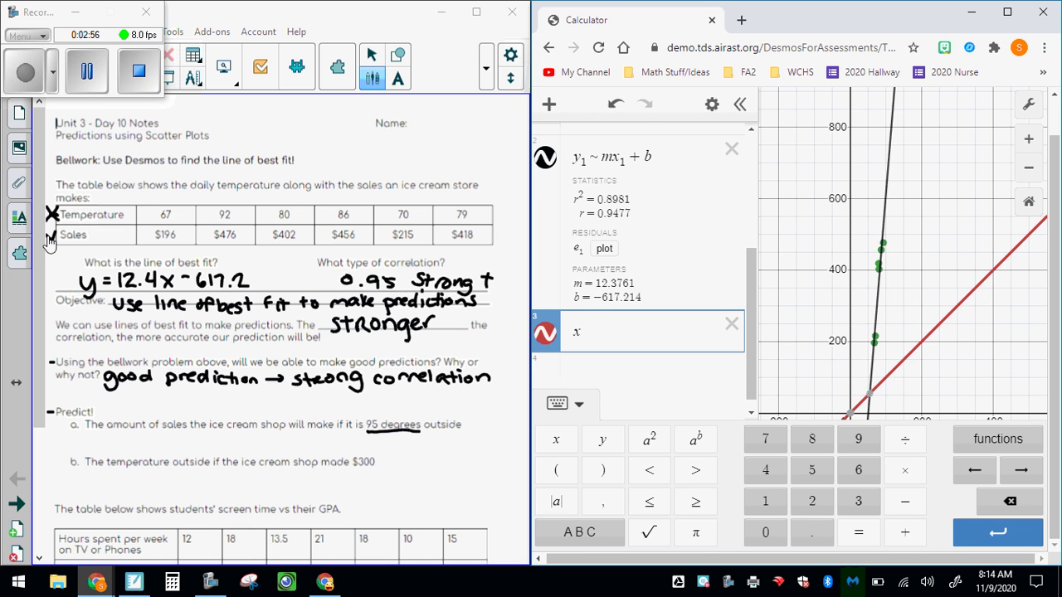
pyautogui.write('= 95')
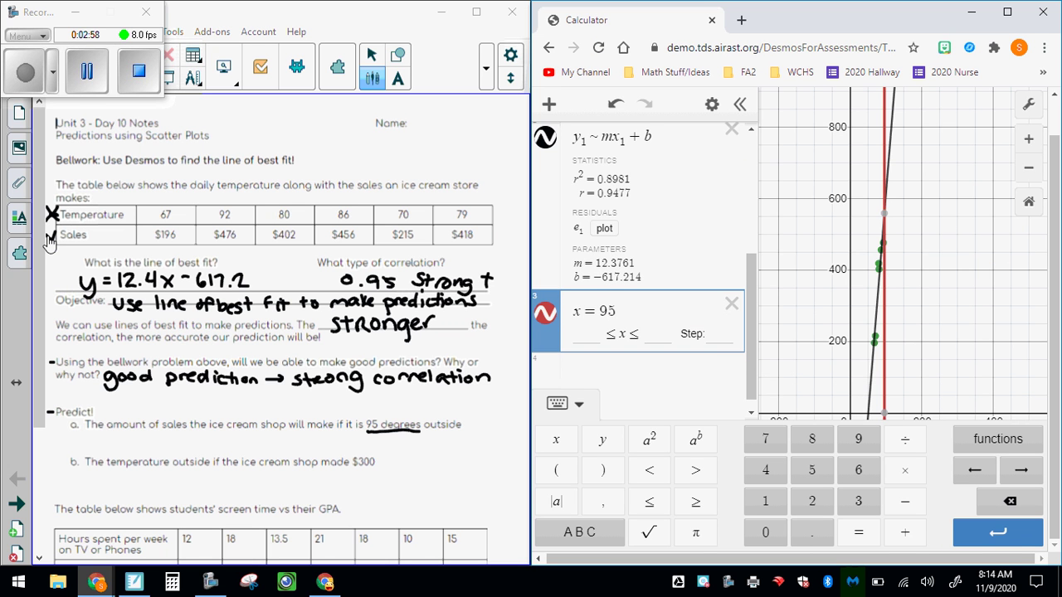
pyautogui.moveTo(56, 229); pyautogui.dragTo(48, 249)
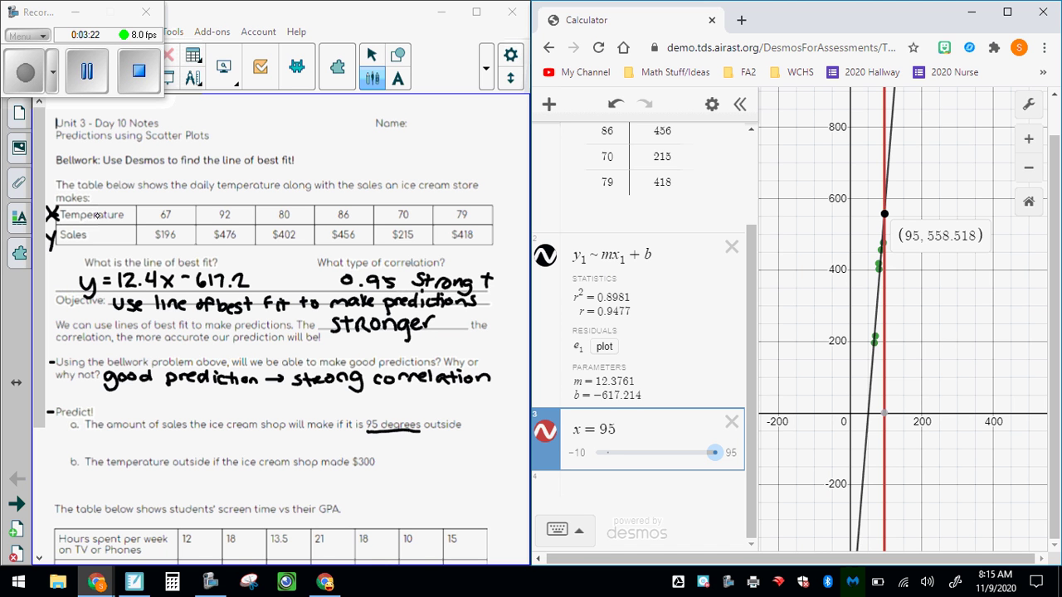
# - Write $558.52 as item a's answer and delete the x = 95 line in Desmos
pyautogui.moveTo(111, 434)
pyautogui.mouseDown()
pyautogui.moveTo(97, 446)
pyautogui.moveTo(102, 453)
pyautogui.moveTo(189, 442)
pyautogui.moveTo(189, 453)
pyautogui.moveTo(219, 453)
pyautogui.mouseUp()
pyautogui.click(178, 446)
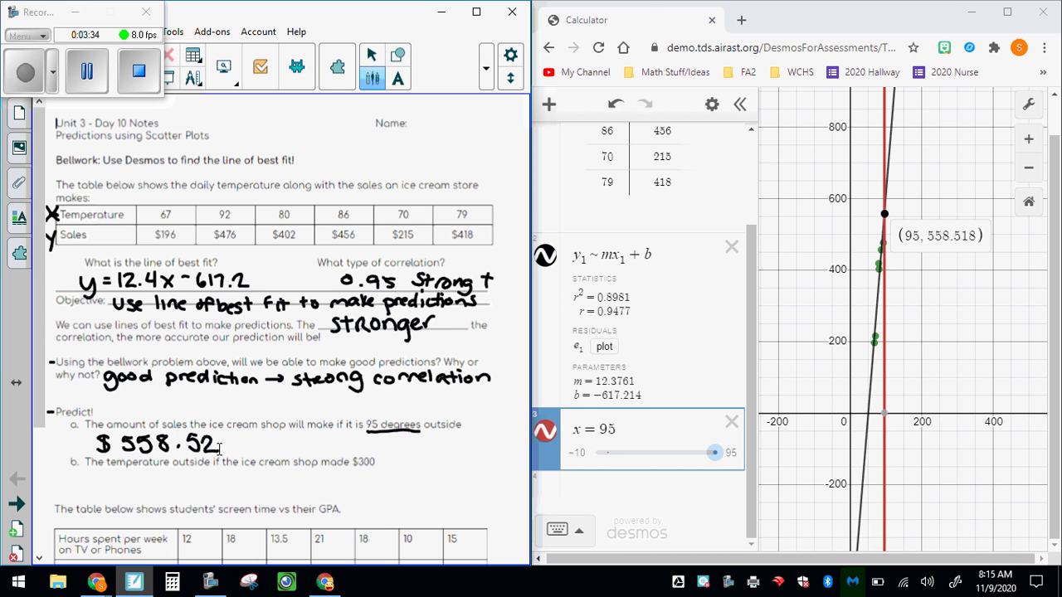
pyautogui.click(731, 422)
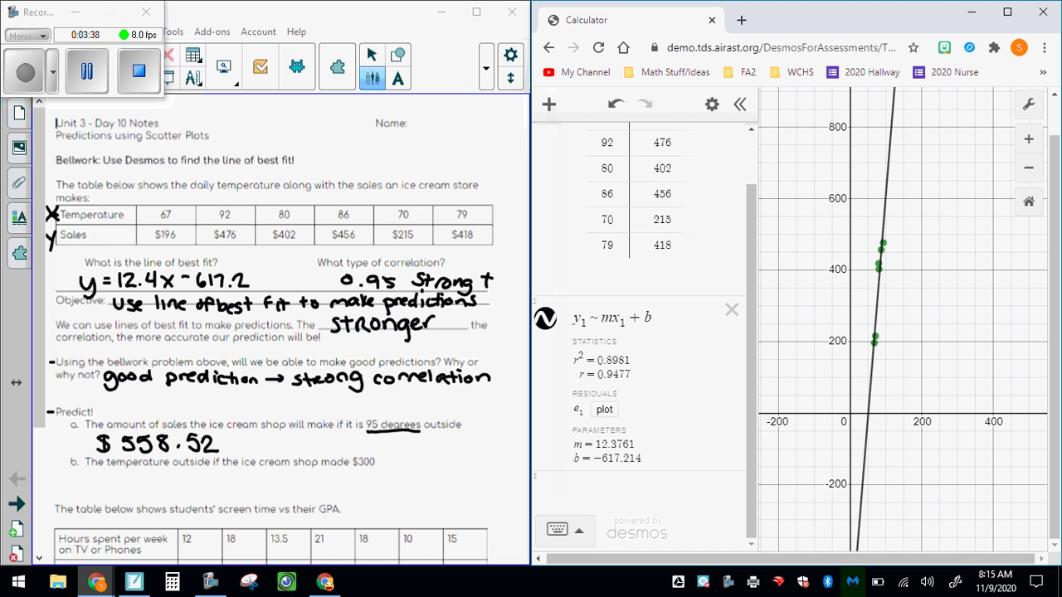
# - Switch the pen to red and underline $300 and Sales
pyautogui.click(472, 74)
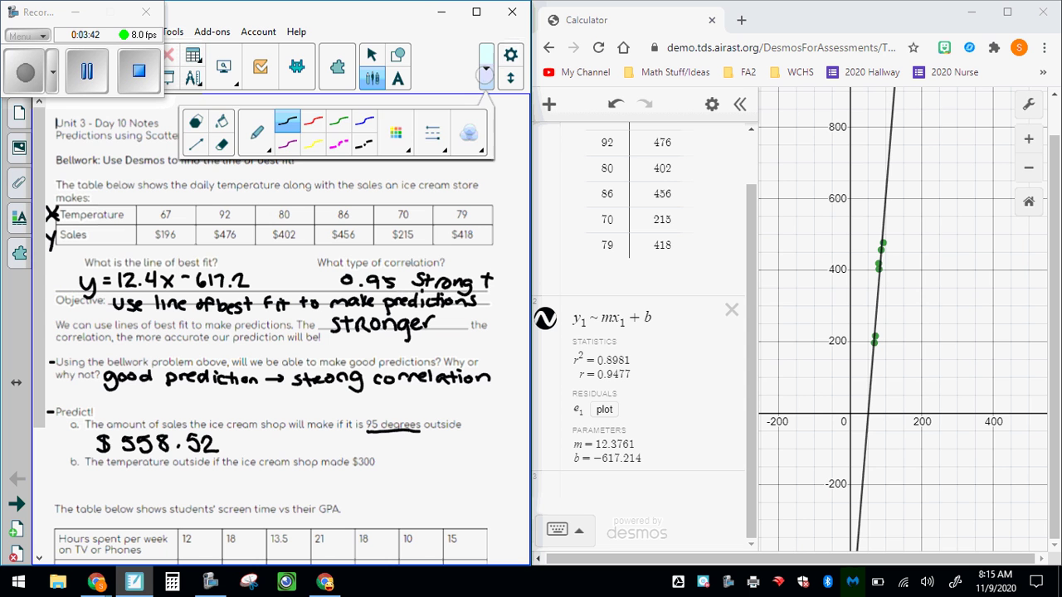
pyautogui.click(459, 74)
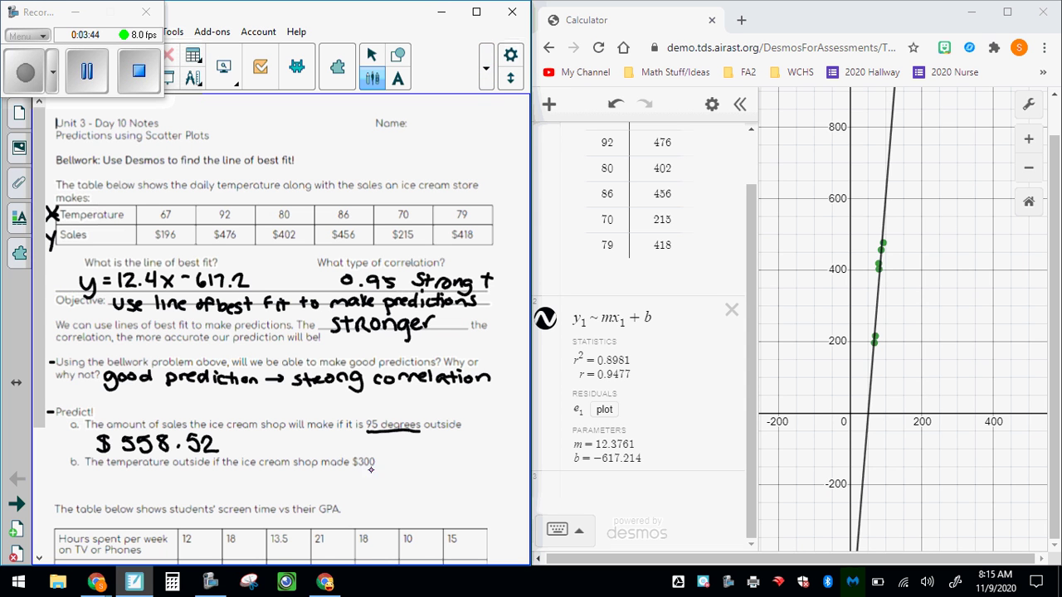
pyautogui.moveTo(351, 471); pyautogui.dragTo(378, 471)
pyautogui.moveTo(51, 246); pyautogui.dragTo(84, 247)
# - Graph y = 300 in Desmos and reveal its intersection at (74.112, 300)
pyautogui.click(557, 529)
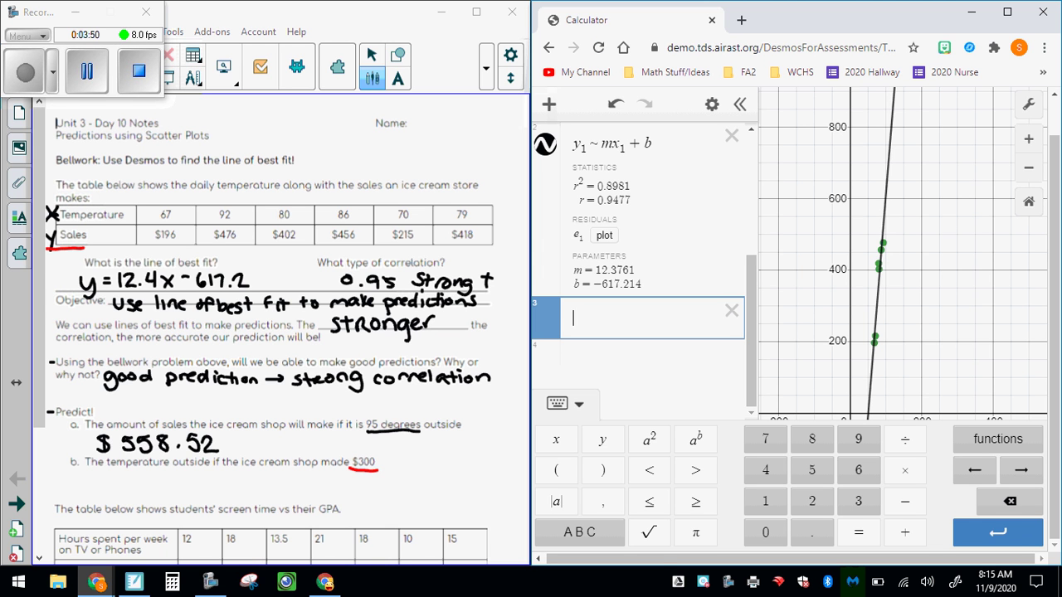
pyautogui.write('y ')
pyautogui.write('= ')
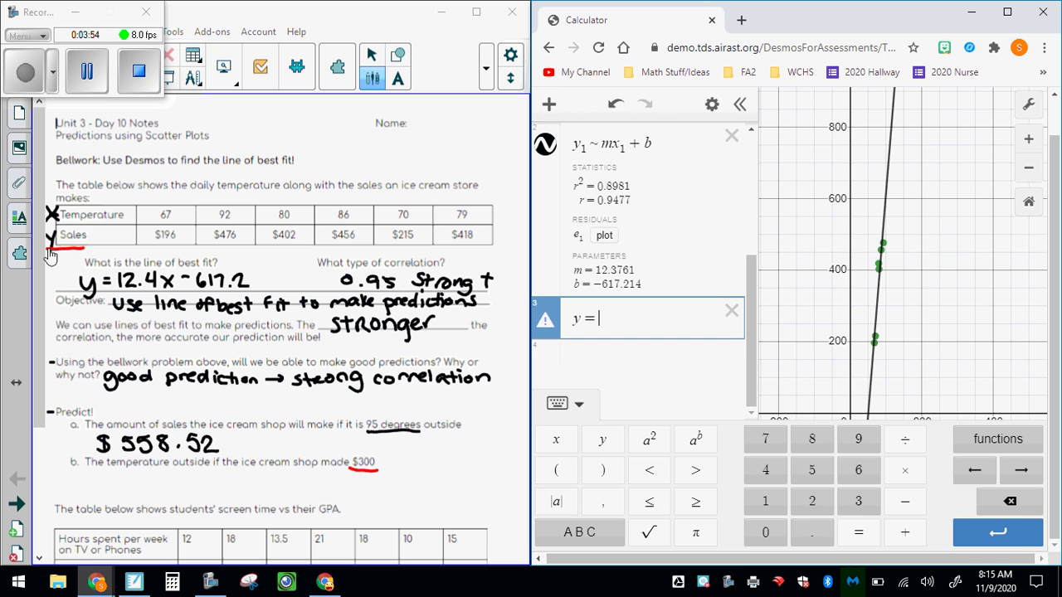
pyautogui.write('300')
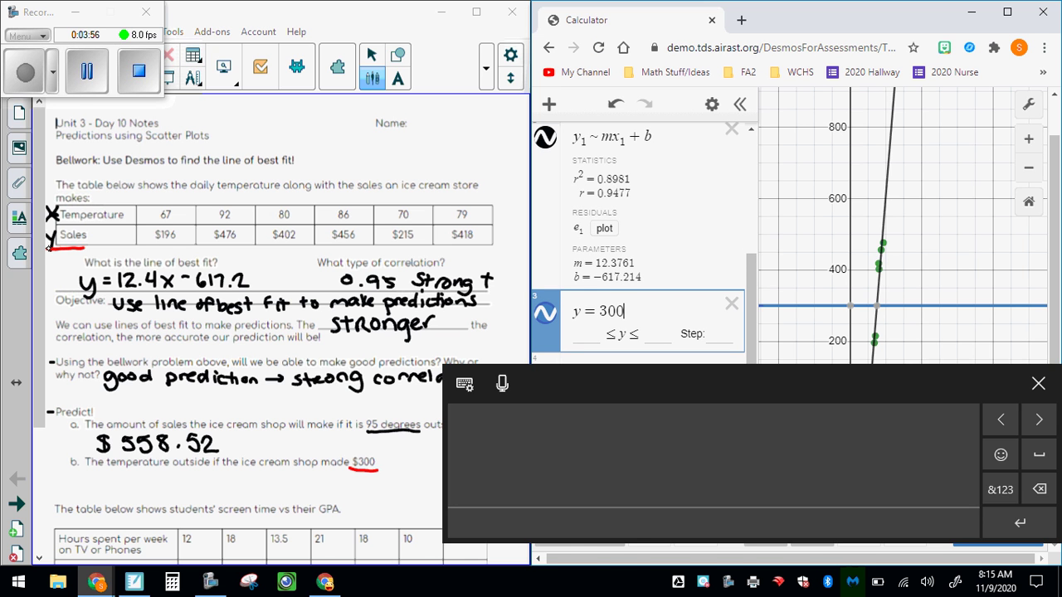
pyautogui.click(1038, 384)
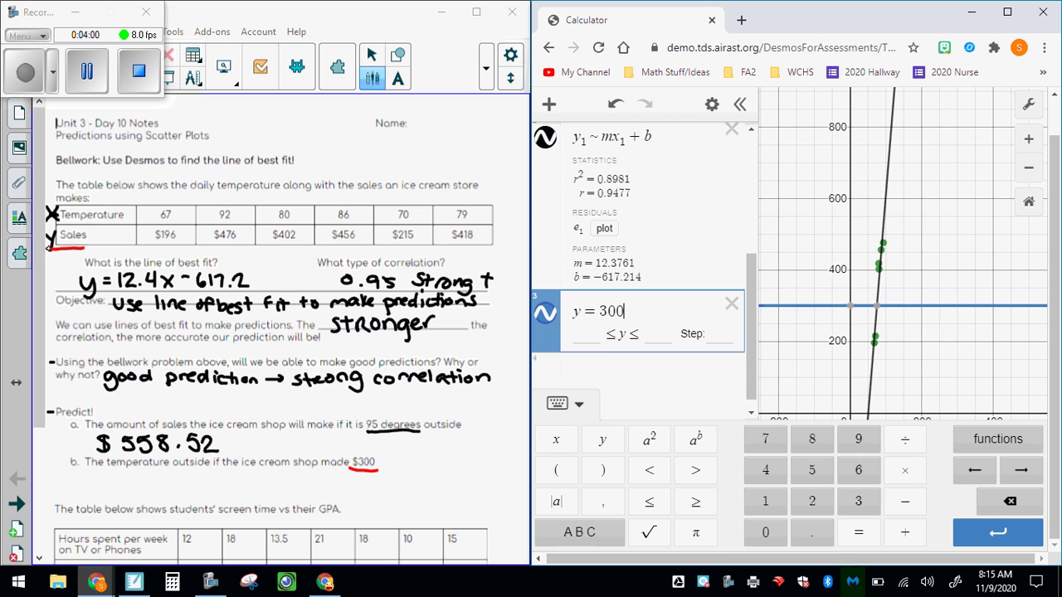
pyautogui.click(877, 306)
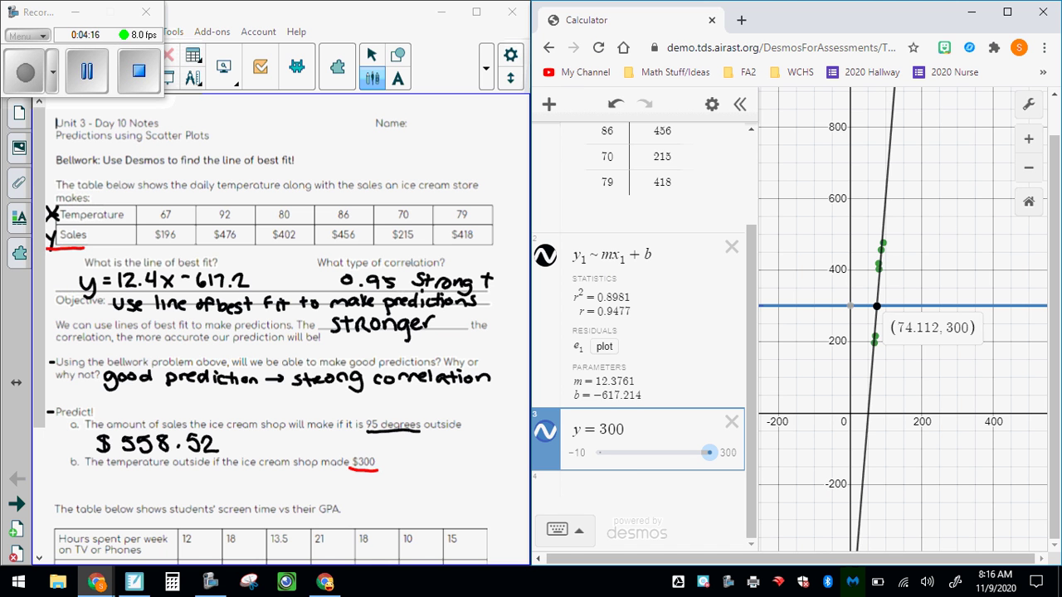
# - Write 74.11° in red under item b, checking the (74.112, 300) intersection
pyautogui.moveTo(98, 478)
pyautogui.mouseDown()
pyautogui.moveTo(108, 492)
pyautogui.moveTo(132, 486)
pyautogui.mouseUp()
pyautogui.moveTo(130, 476)
pyautogui.mouseDown()
pyautogui.moveTo(131, 491)
pyautogui.moveTo(160, 491)
pyautogui.moveTo(171, 477)
pyautogui.mouseUp()
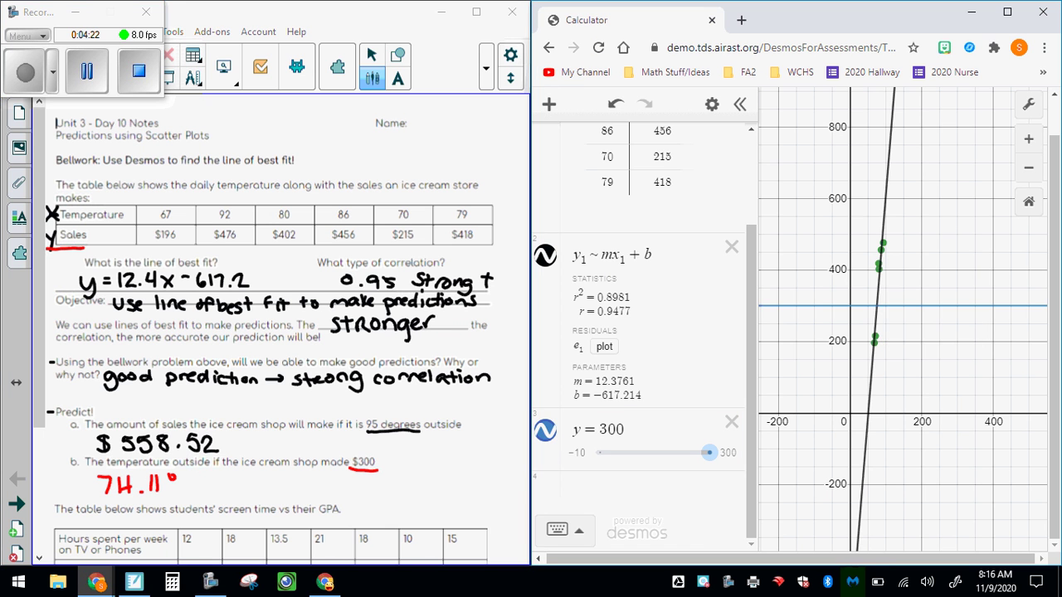
pyautogui.click(877, 306)
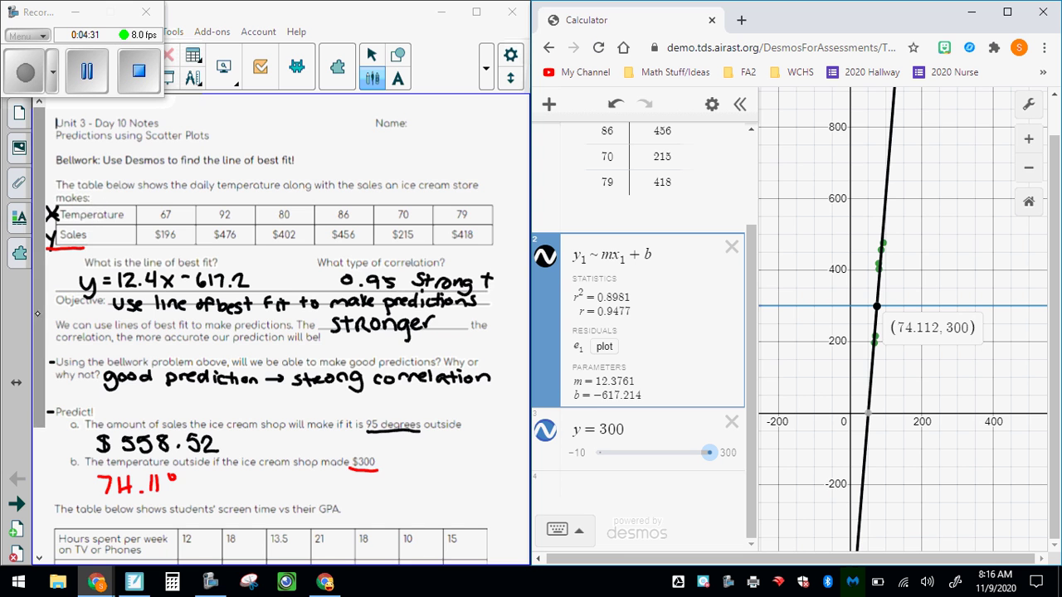
# - Undo the y = 300 line and ice cream data in Desmos, and label the hours row x
pyautogui.scroll(-5, 38, 457)
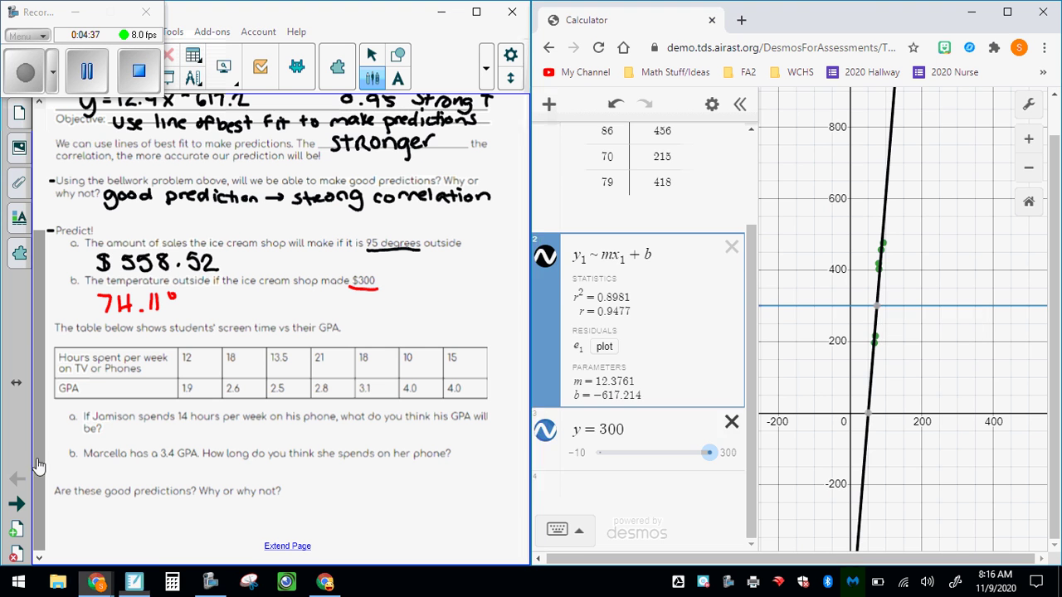
pyautogui.hotkey('ctrl', 'z')
pyautogui.hotkey('ctrl', 'z')
pyautogui.hotkey('ctrl', 'z')
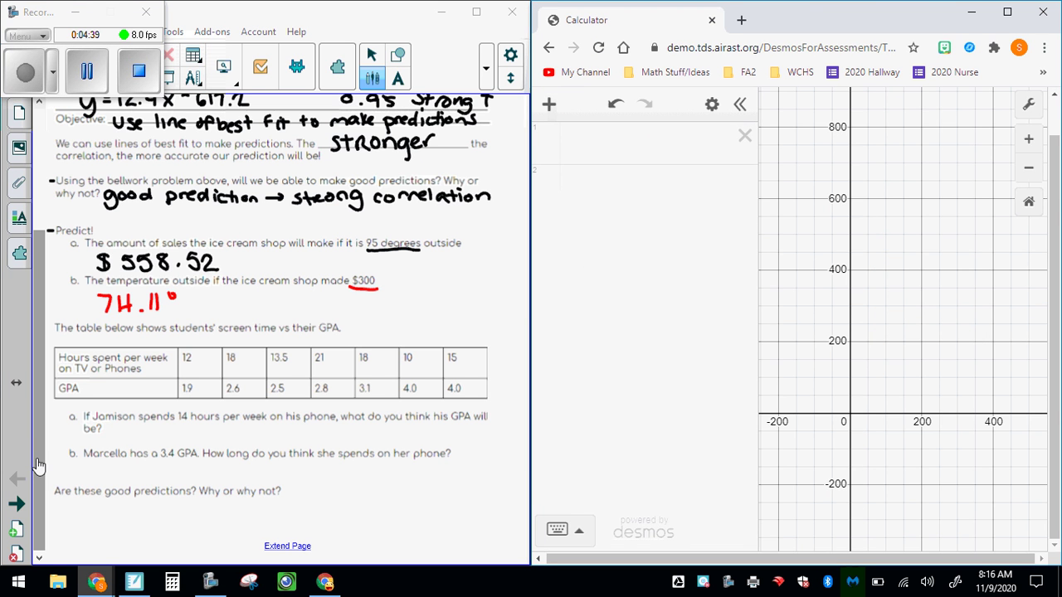
pyautogui.hotkey('ctrl', 'z')
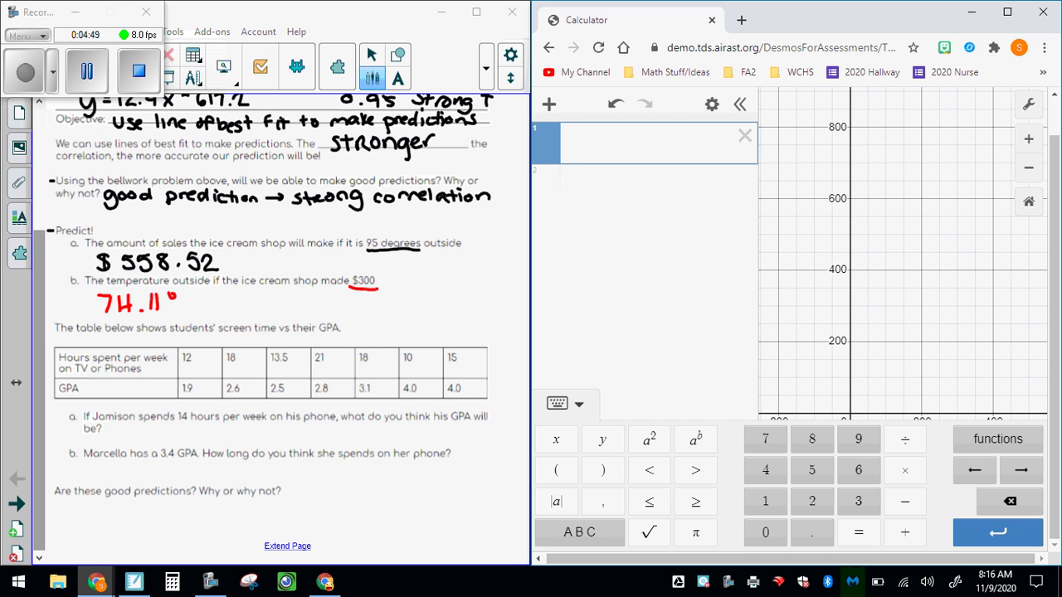
pyautogui.moveTo(48, 356)
pyautogui.mouseDown()
pyautogui.moveTo(60, 368)
pyautogui.moveTo(49, 369)
pyautogui.moveTo(50, 397)
pyautogui.mouseUp()
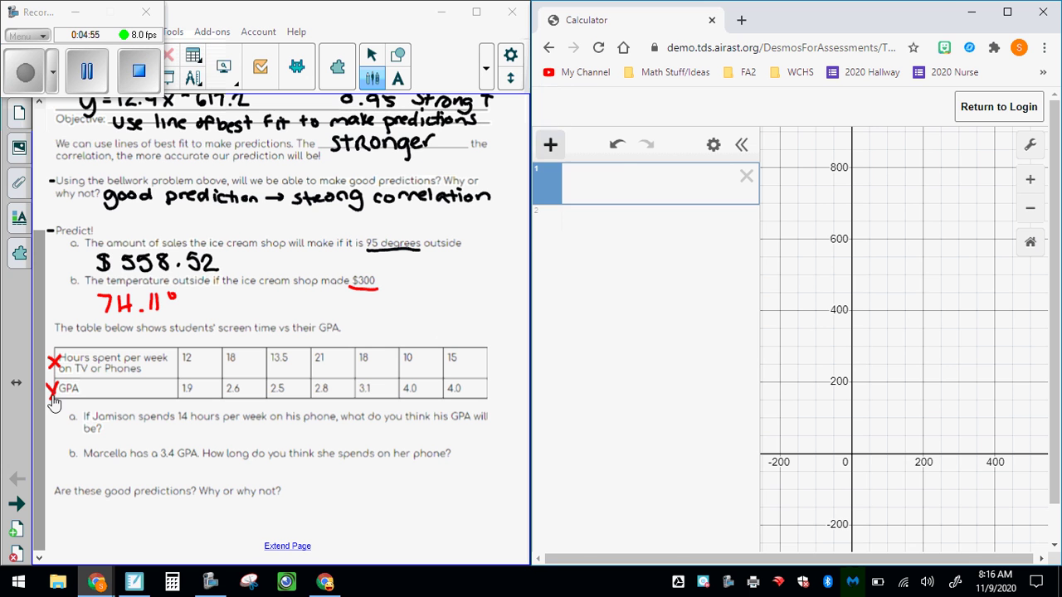
# - Add a Desmos table with hours 12, 18, 13.5, 21, 18, 10, 15 in x1, labelling the GPA row y
pyautogui.click(550, 145)
pyautogui.click(573, 221)
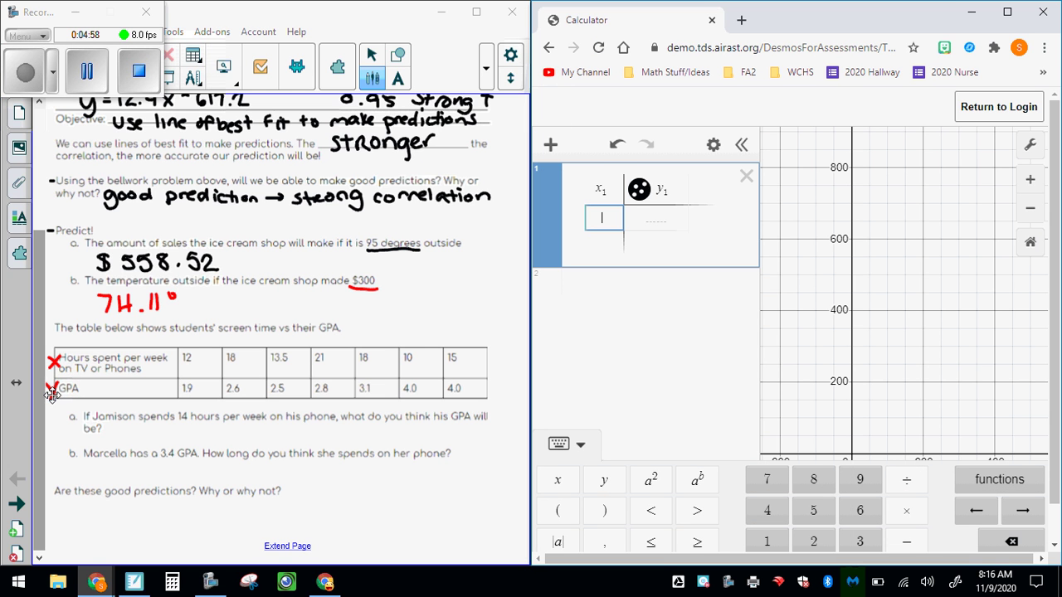
pyautogui.moveTo(52, 395); pyautogui.dragTo(49, 400)
pyautogui.write('12')
pyautogui.press('Return')
pyautogui.write('18')
pyautogui.press('Return')
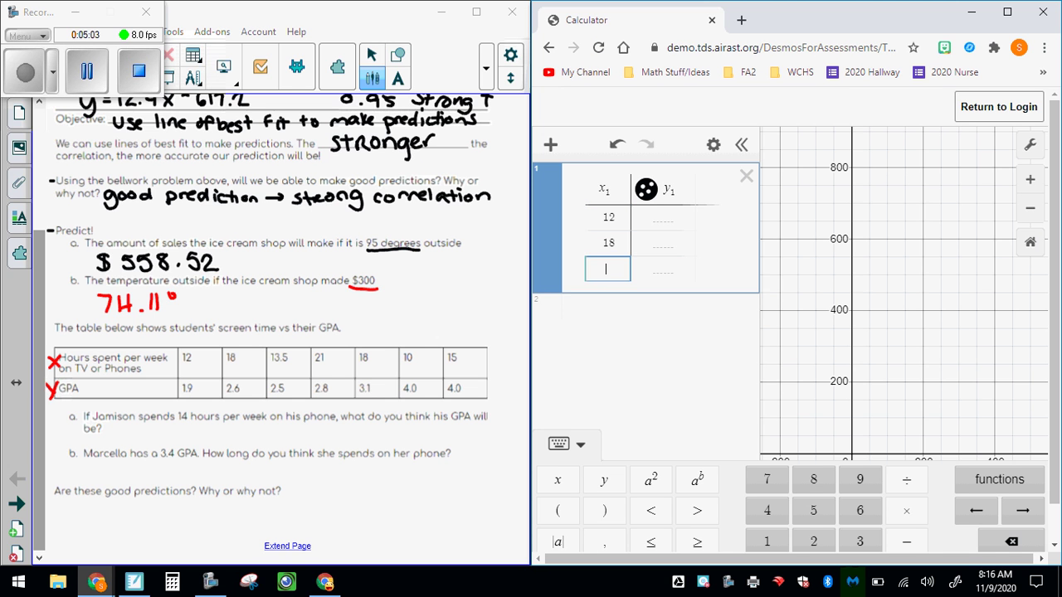
pyautogui.write('13.5')
pyautogui.press('Return')
pyautogui.write('2')
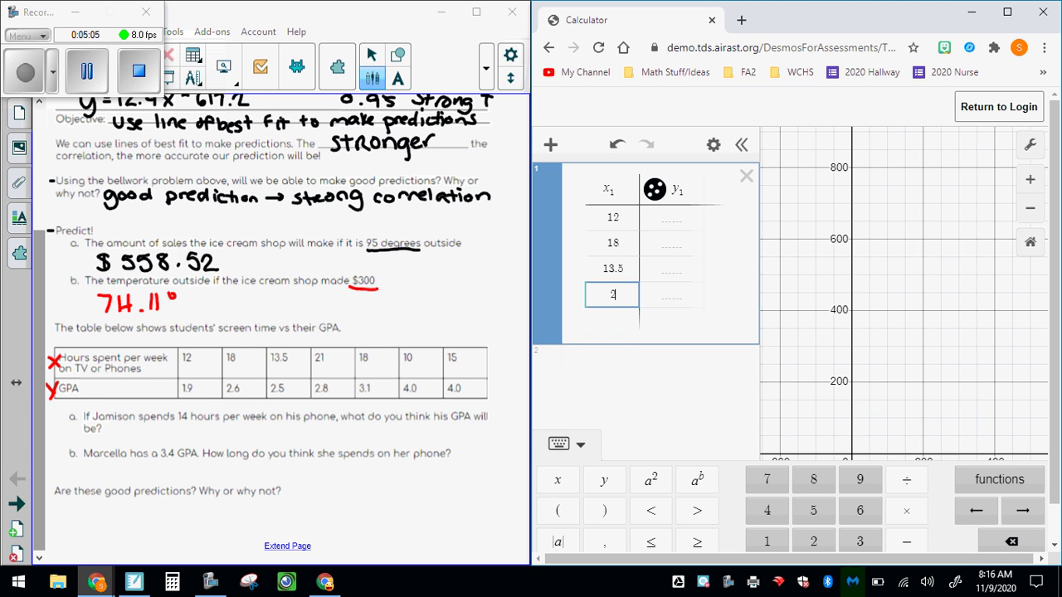
pyautogui.write('1')
pyautogui.press('Return')
pyautogui.write('18')
pyautogui.press('Return')
pyautogui.write('1')
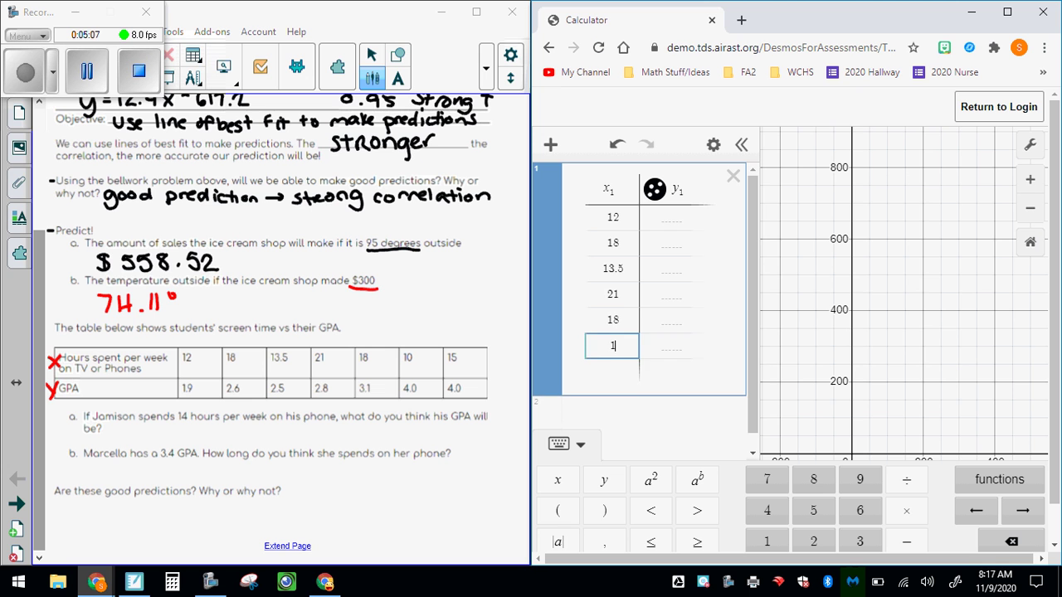
pyautogui.write('0')
pyautogui.press('Return')
pyautogui.write('15')
pyautogui.press('Right')
# - Enter GPAs 1.9, 2.6, 2.5, 2.8, 3.1, 4.0, 4.0 in the y1 column
pyautogui.press('Up')
pyautogui.press('Up')
pyautogui.press('Up')
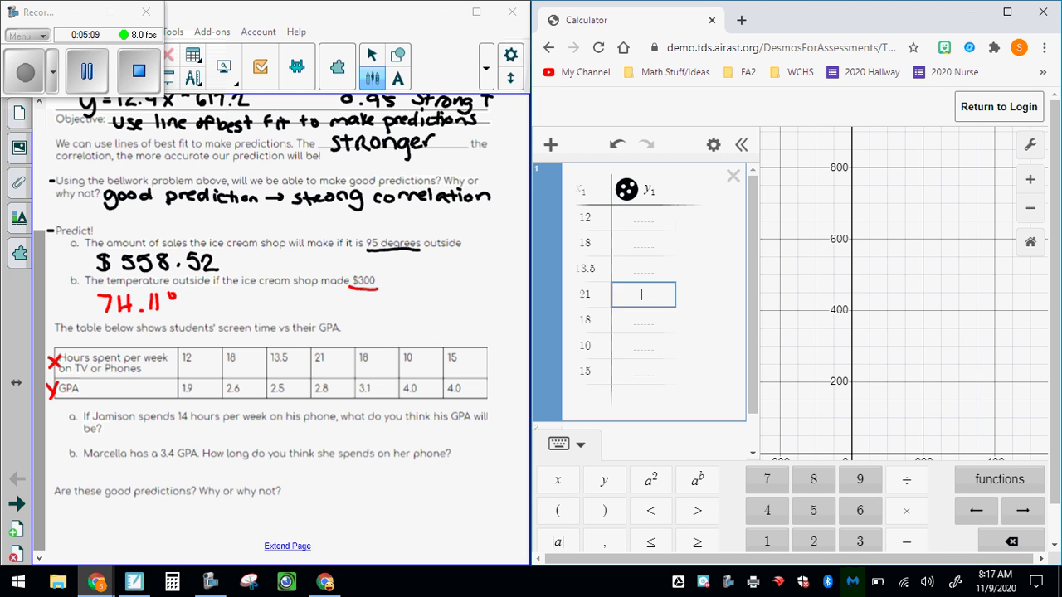
pyautogui.press('Up')
pyautogui.press('Up')
pyautogui.press('Up')
pyautogui.write('1.9')
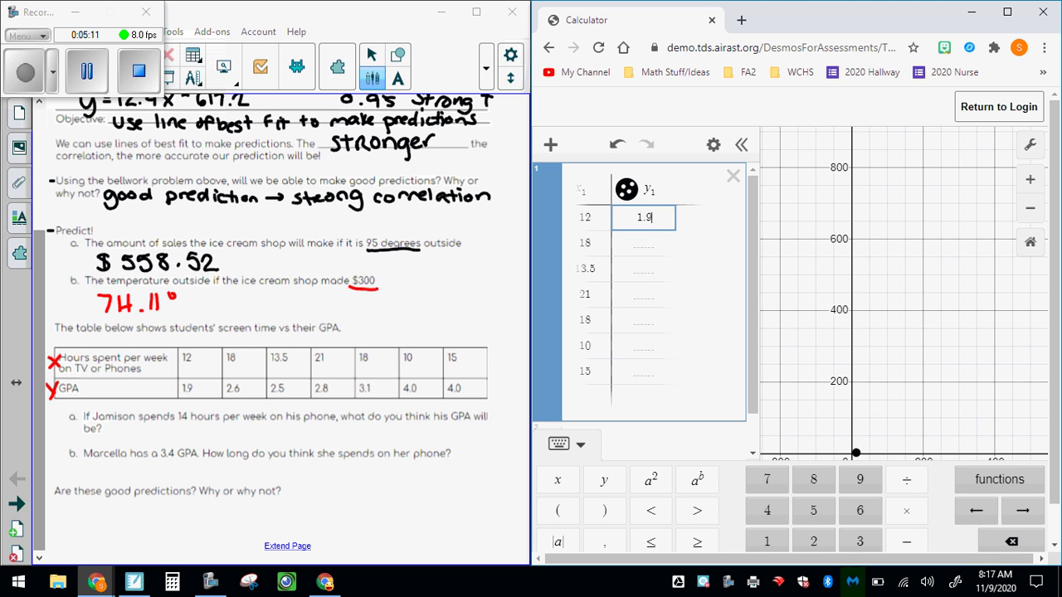
pyautogui.press('Return')
pyautogui.write('2.6')
pyautogui.press('Return')
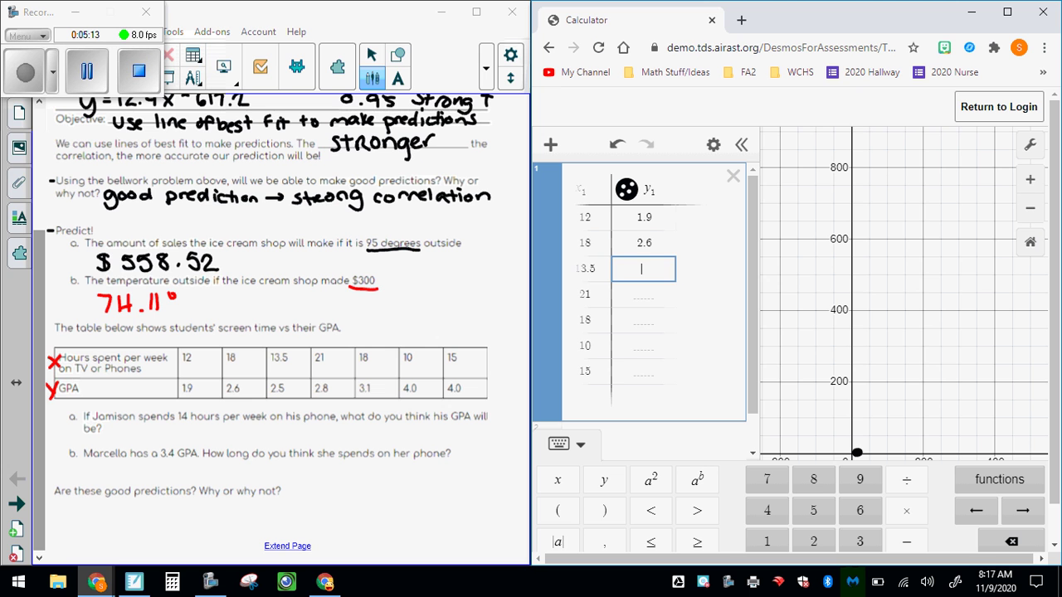
pyautogui.write('2.5')
pyautogui.press('Return')
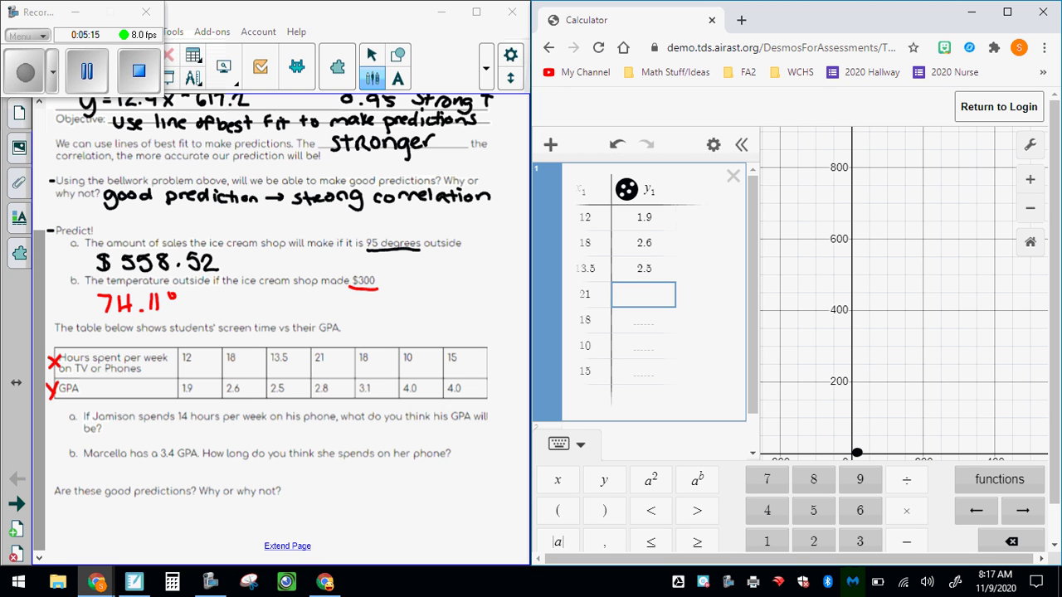
pyautogui.write('2.8')
pyautogui.press('Return')
pyautogui.write('3')
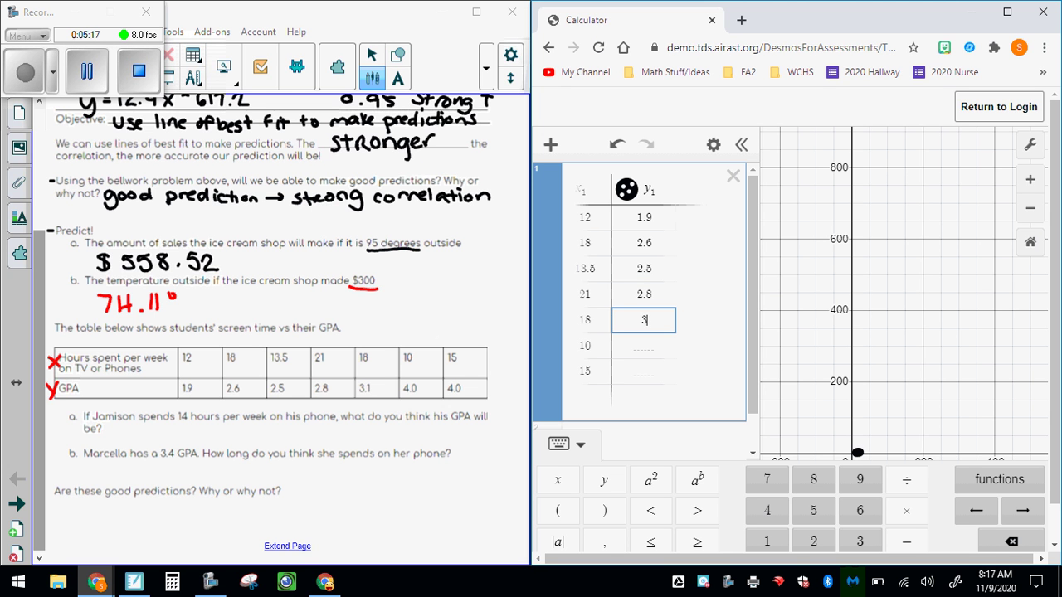
pyautogui.write('.1')
pyautogui.press('Return')
pyautogui.write('4.0')
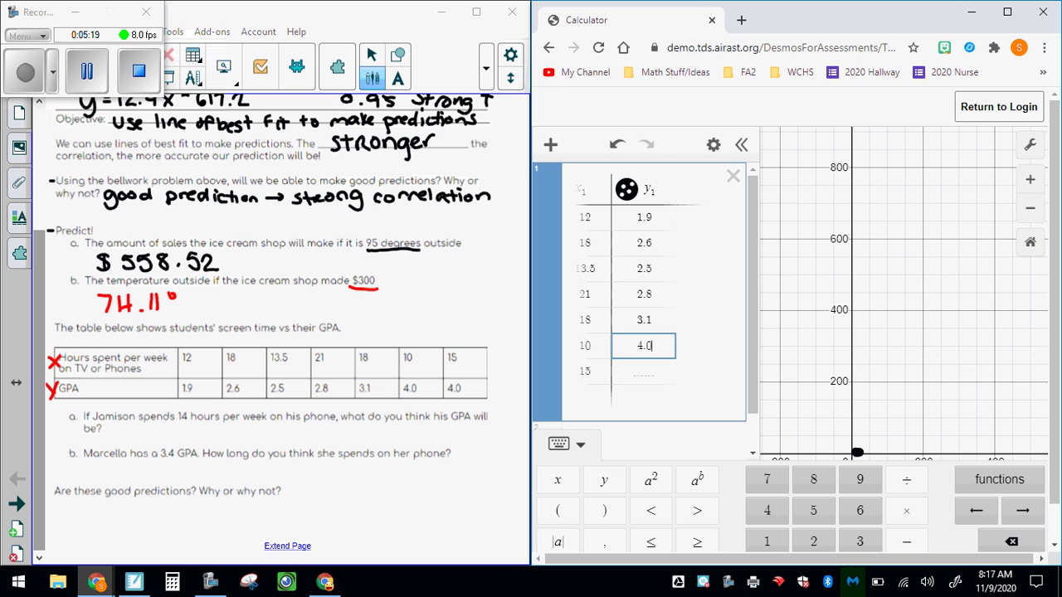
pyautogui.press('Return')
pyautogui.write('4.0')
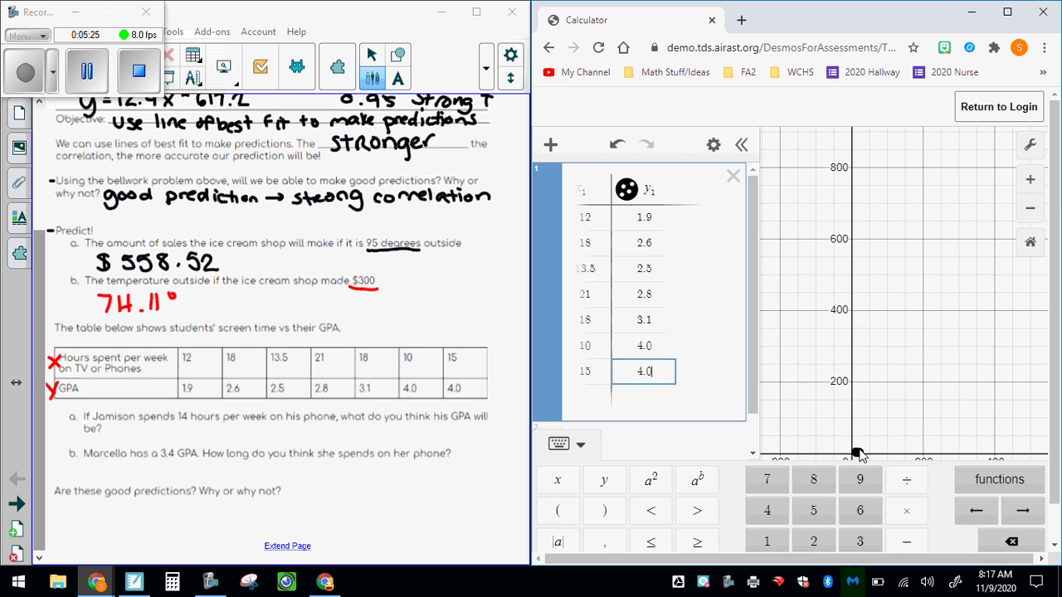
# - Zoom and pan the graph to fit the seven plotted points
pyautogui.click(1029, 243)
pyautogui.click(1030, 209)
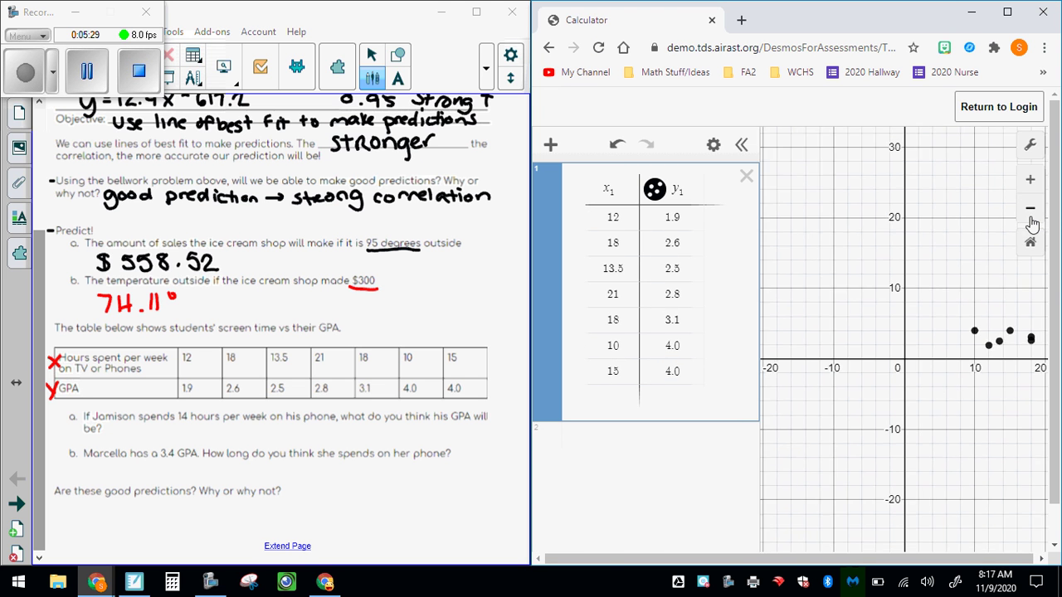
pyautogui.click(1031, 180)
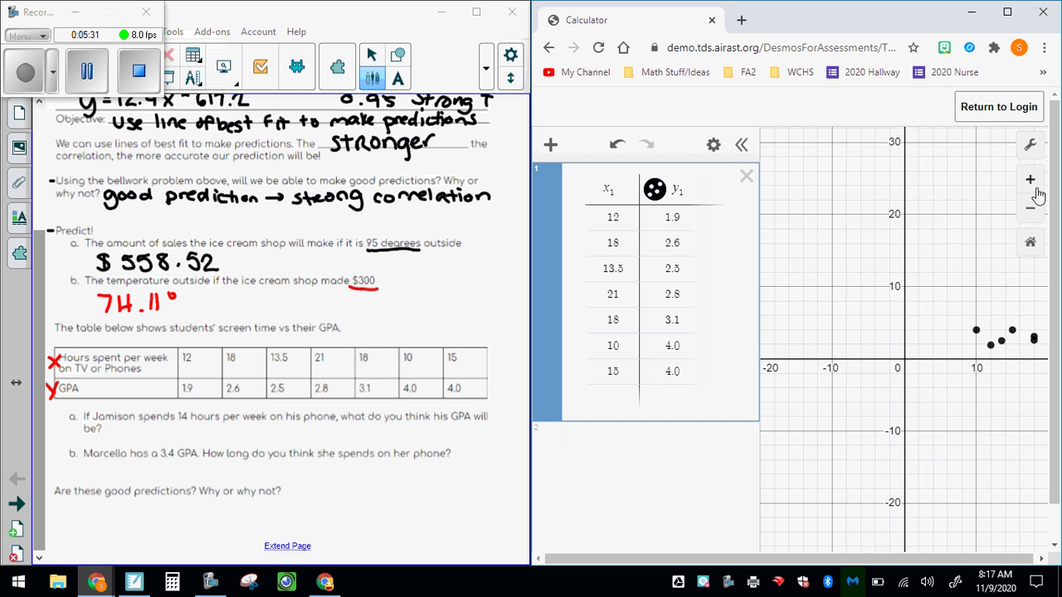
pyautogui.moveTo(1003, 346); pyautogui.dragTo(762, 323)
pyautogui.scroll(2, 762, 323)
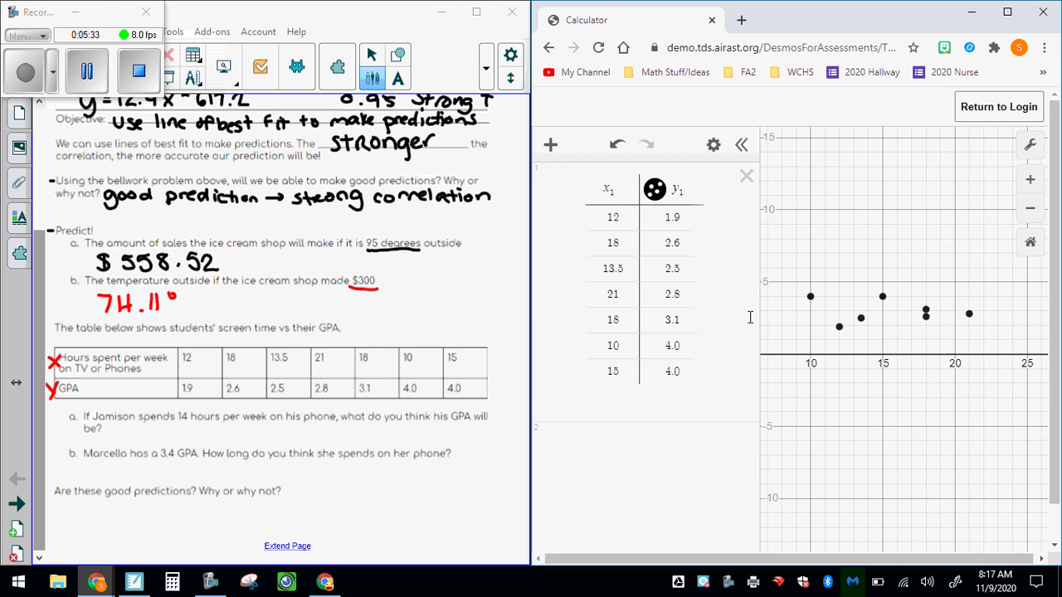
# - Fit y1 ~ mx1 + b (r = −0.1665) and underline 14 hours per week in question a
pyautogui.click(586, 457)
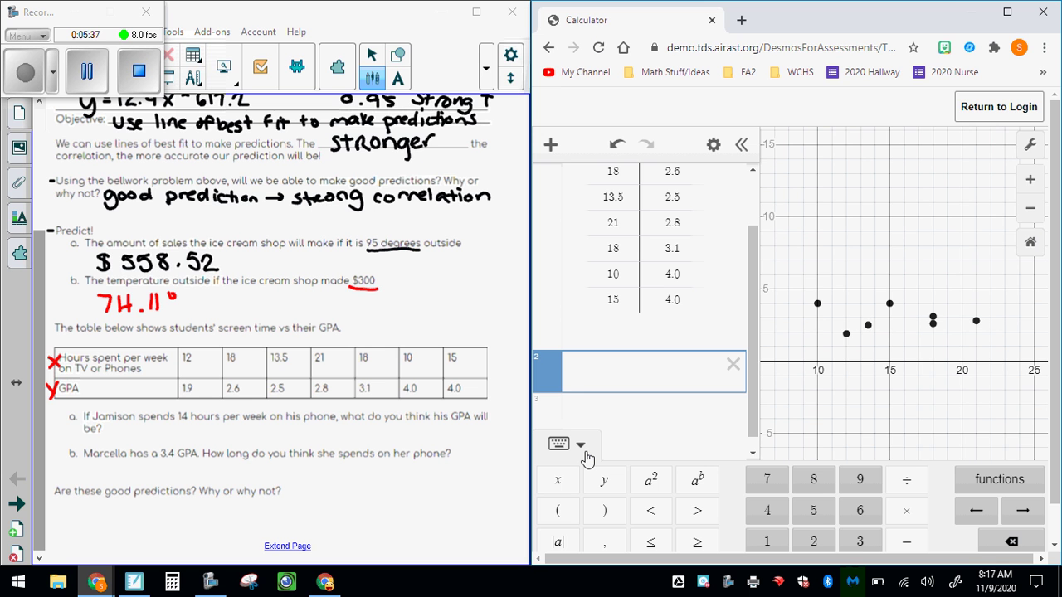
pyautogui.write('y1 ~ ')
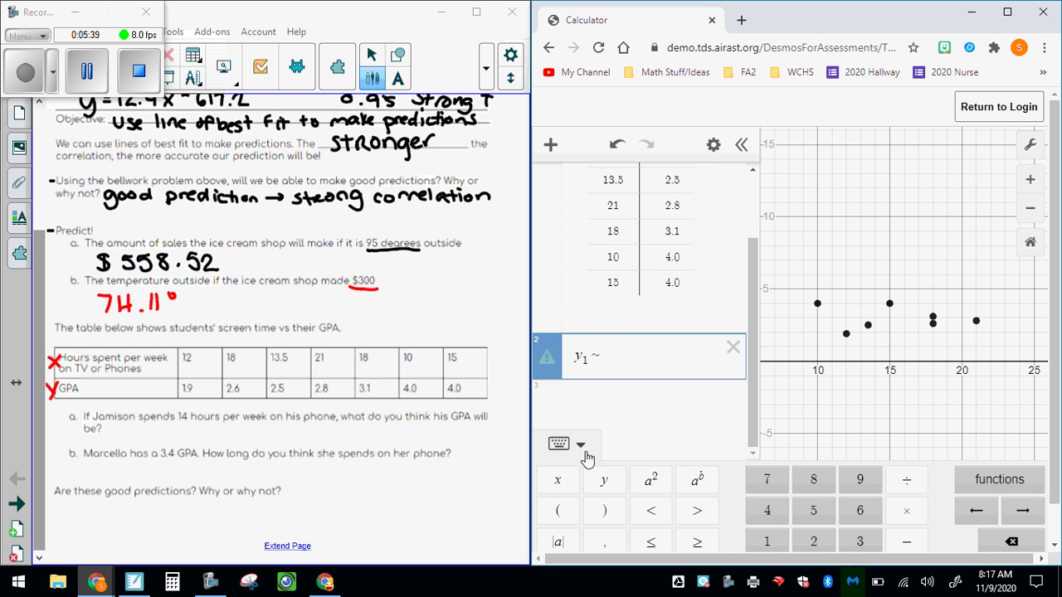
pyautogui.write('mx1 + ')
pyautogui.write('b')
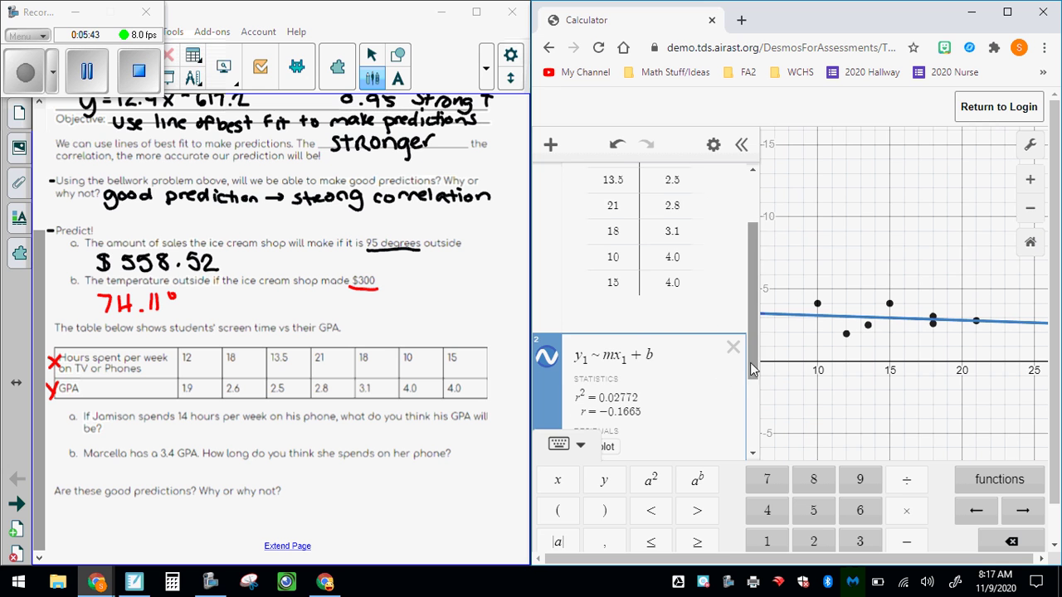
pyautogui.click(829, 441)
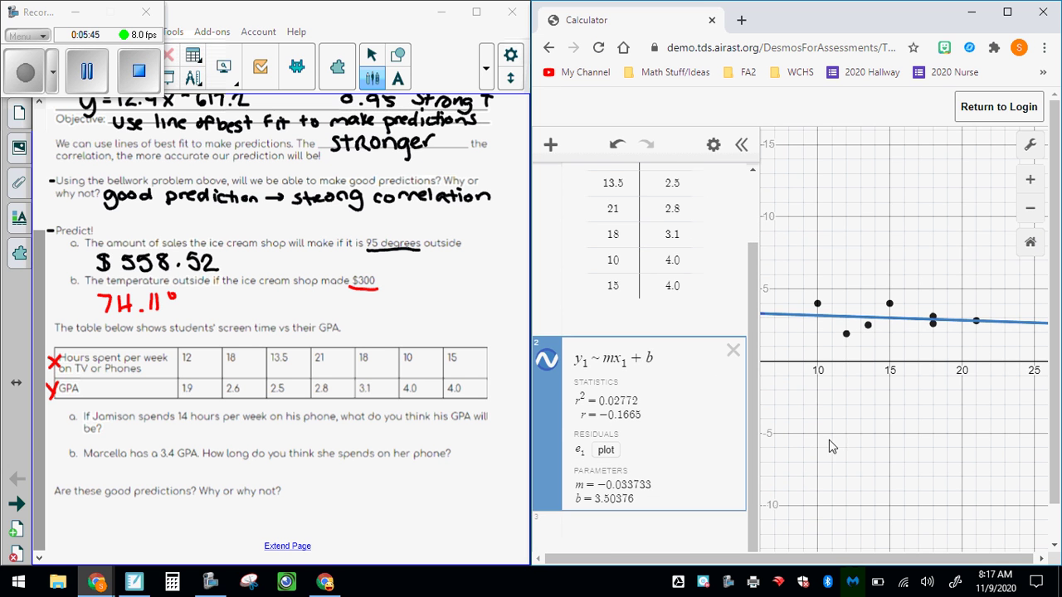
pyautogui.click(913, 458)
pyautogui.doubleClick(612, 208)
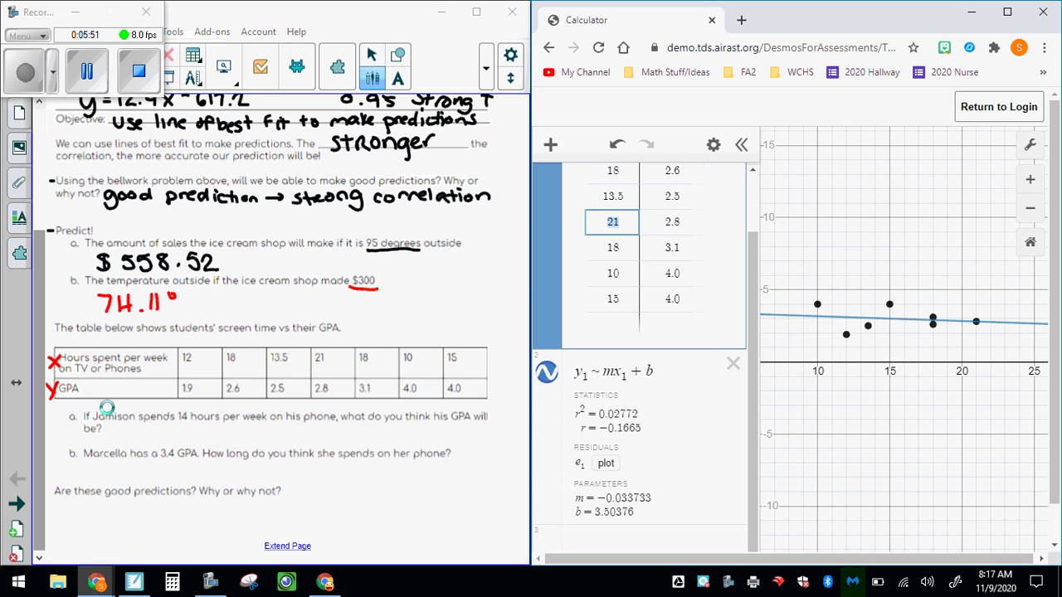
pyautogui.moveTo(88, 379); pyautogui.dragTo(88, 389)
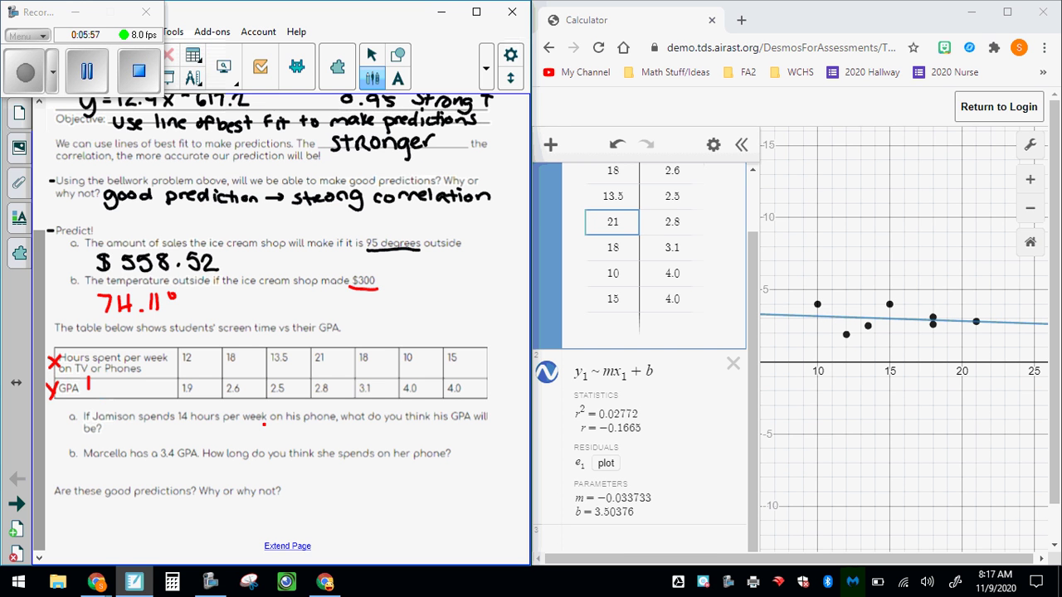
pyautogui.moveTo(266, 424); pyautogui.dragTo(179, 424)
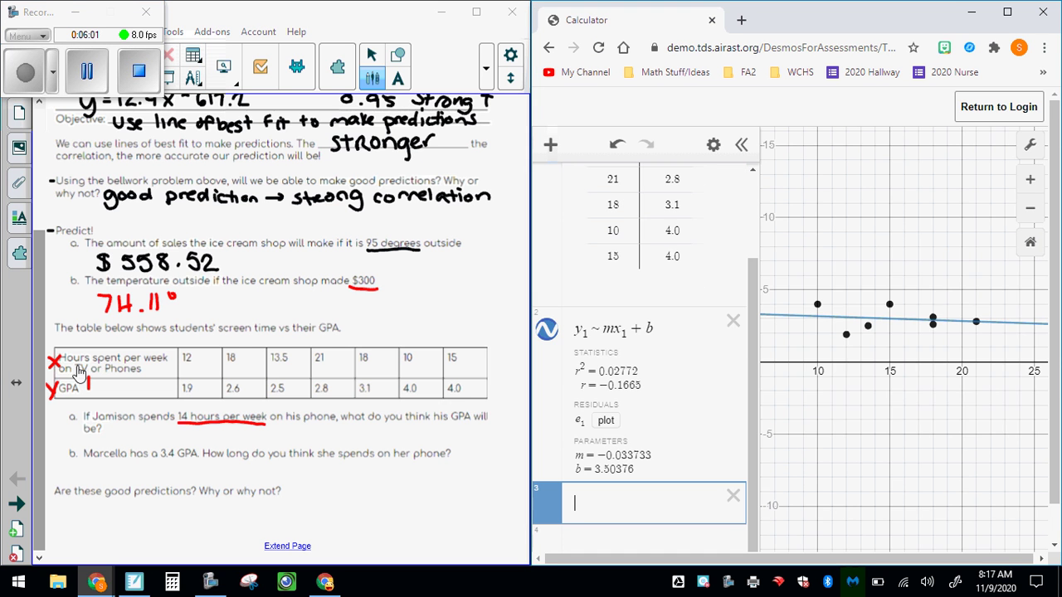
# - In Desmos, add x = 14 and read its intersection with the regression at (14, 3.031)
pyautogui.click(1038, 274)
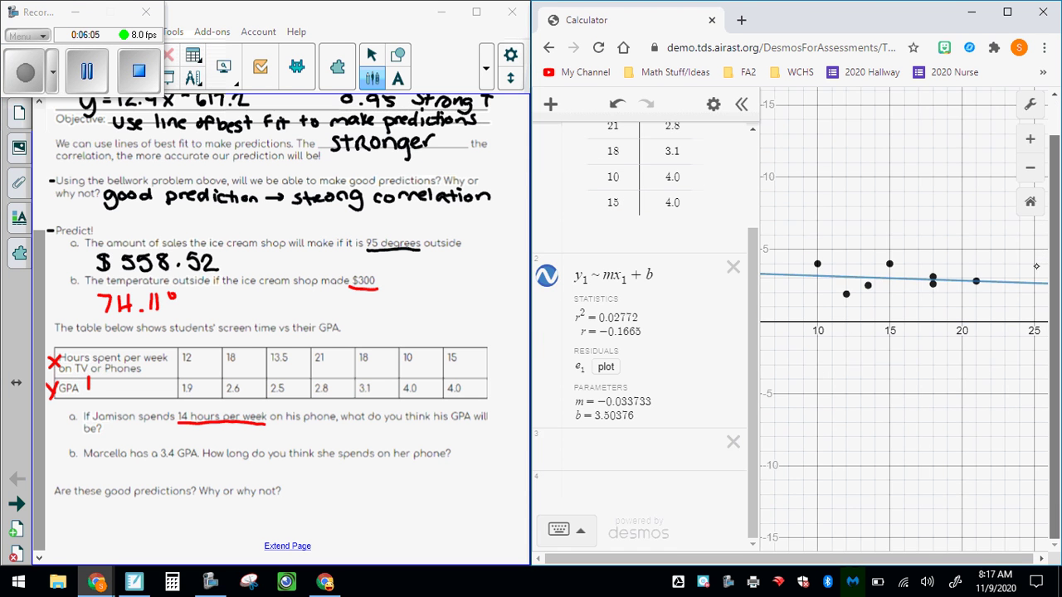
pyautogui.write('x')
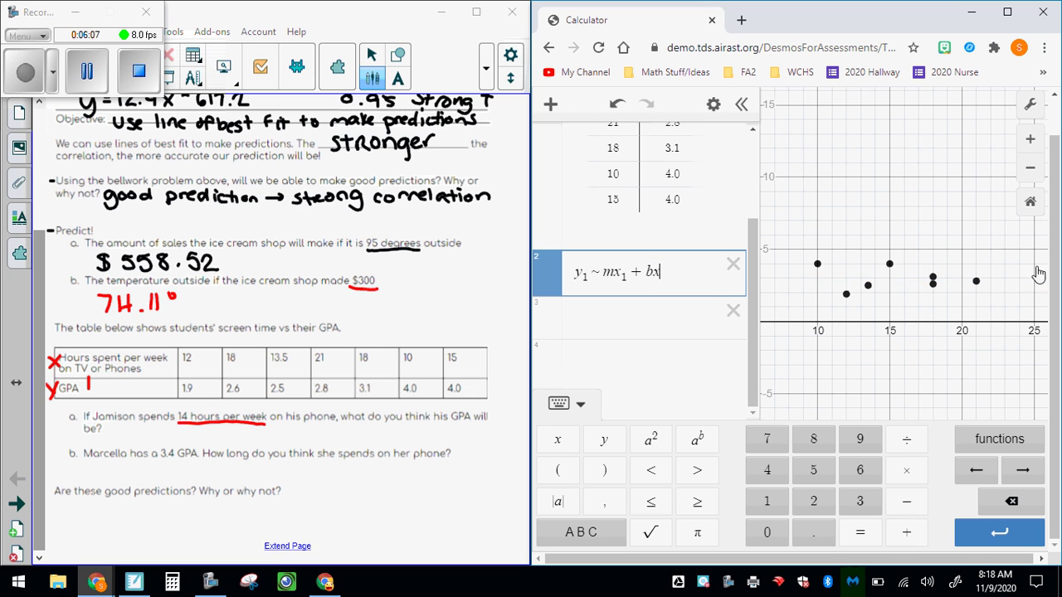
pyautogui.write(' = 1')
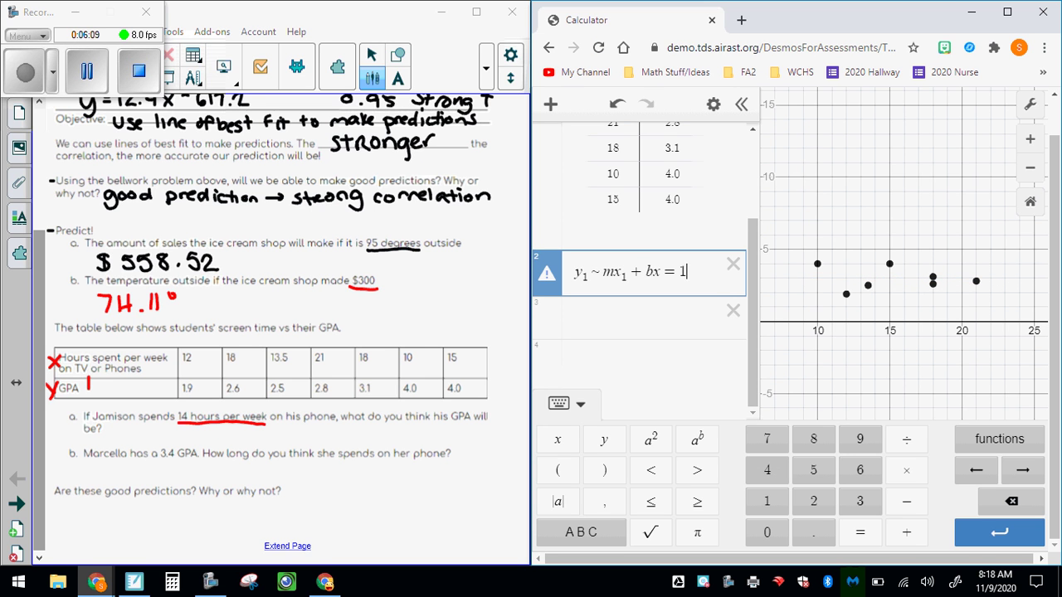
pyautogui.write('4')
pyautogui.press('BackSpace')
pyautogui.press('BackSpace')
pyautogui.press('BackSpace')
pyautogui.press('BackSpace')
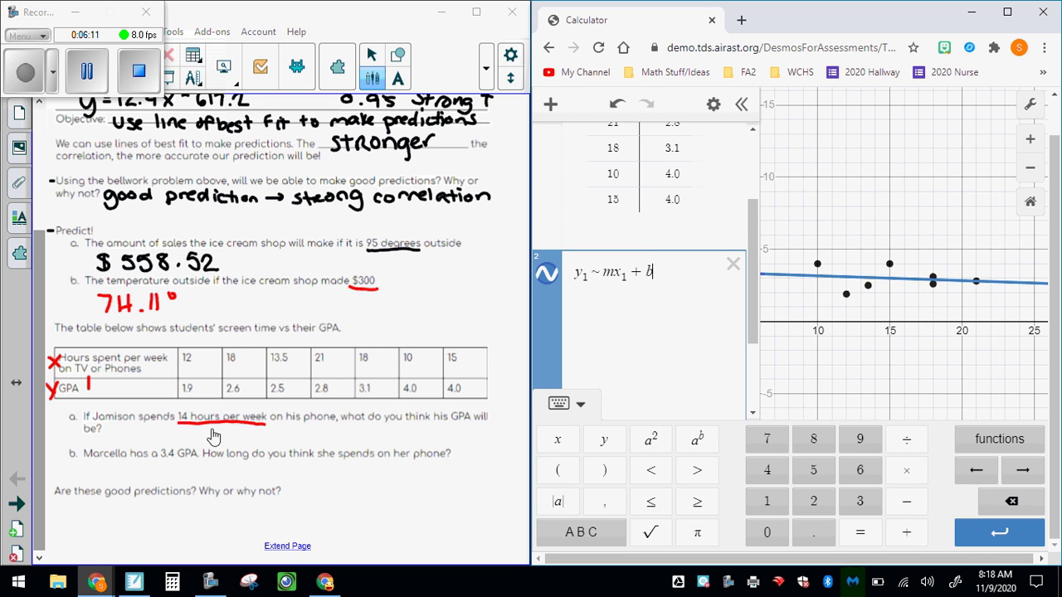
pyautogui.press('Return')
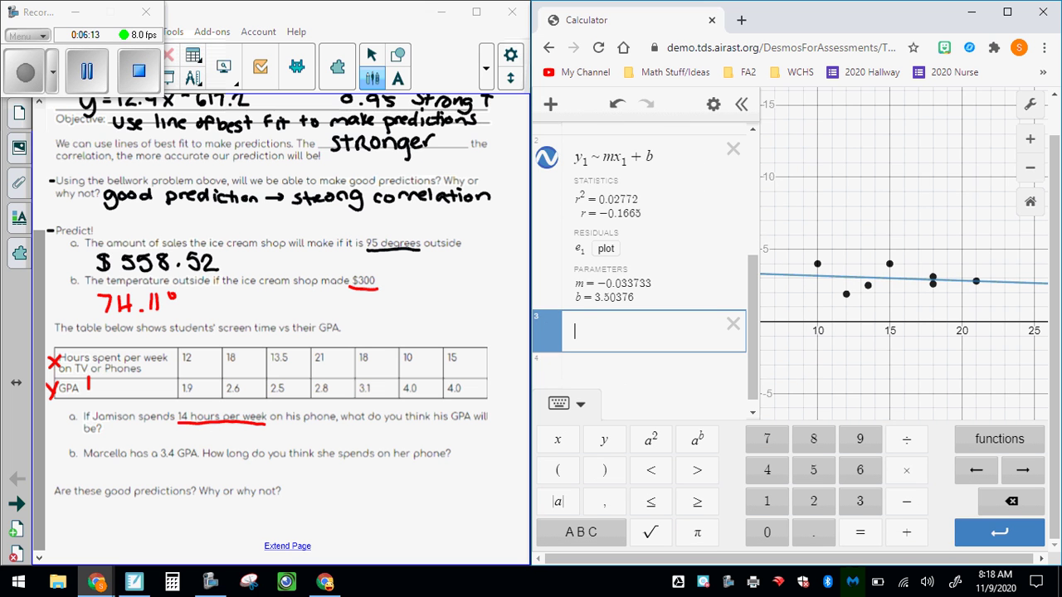
pyautogui.write('x = 14')
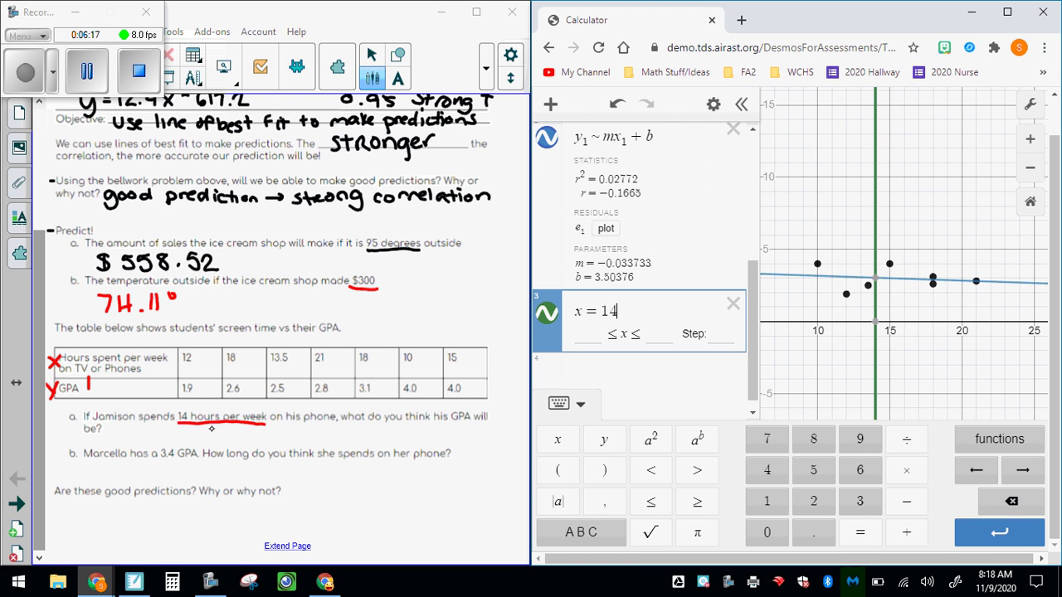
pyautogui.click(874, 278)
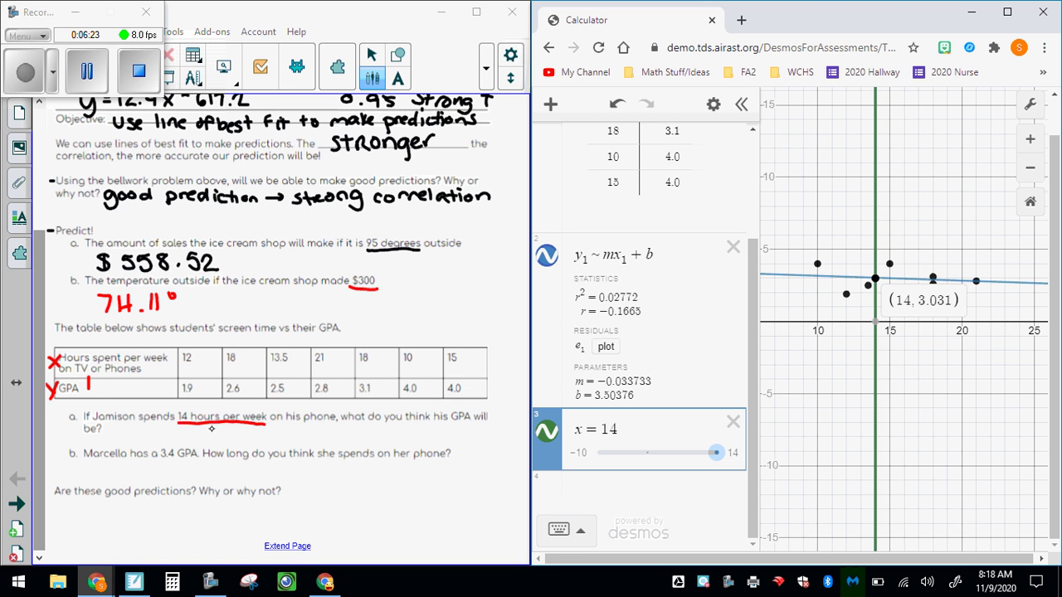
# - Handwrite 3.0 as the answer under question a
pyautogui.moveTo(122, 425); pyautogui.dragTo(122, 444)
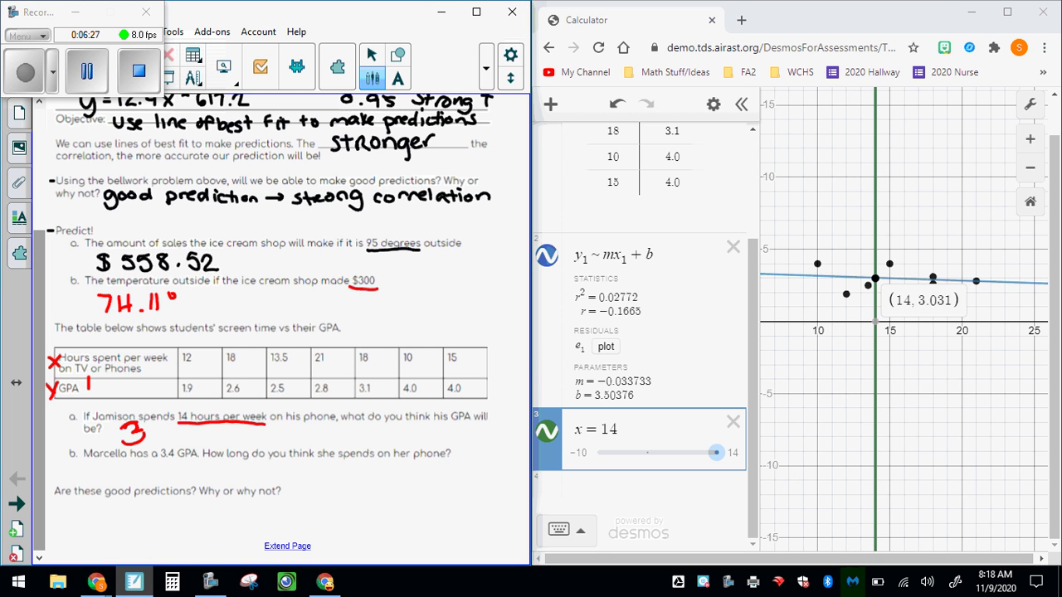
pyautogui.click(154, 443)
pyautogui.moveTo(166, 430); pyautogui.dragTo(175, 428)
# - With a green pen, underline 3.4 GPA in question b and tick the GPA row
pyautogui.click(397, 78)
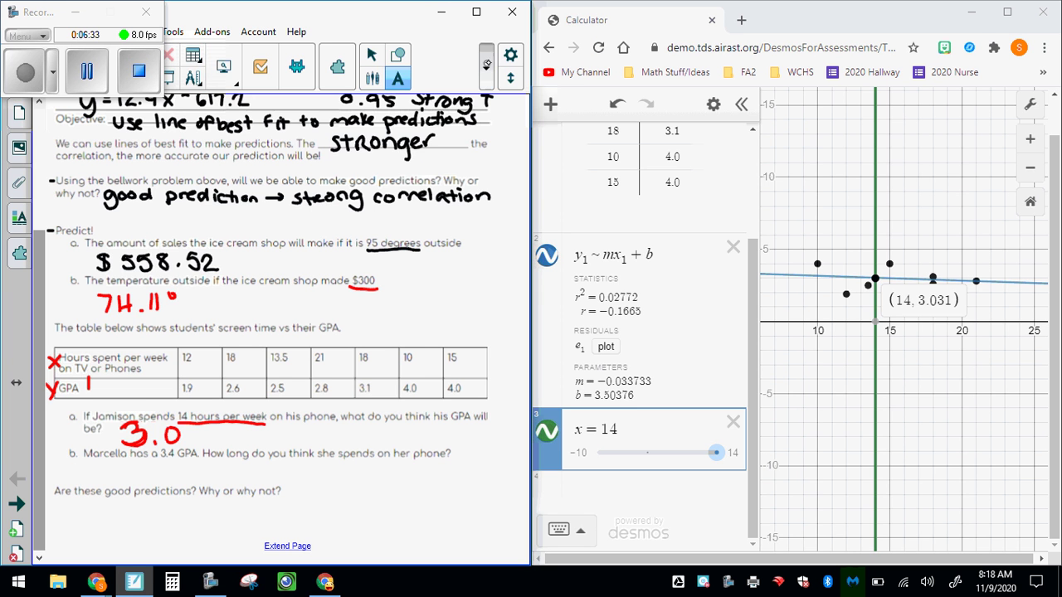
pyautogui.click(371, 78)
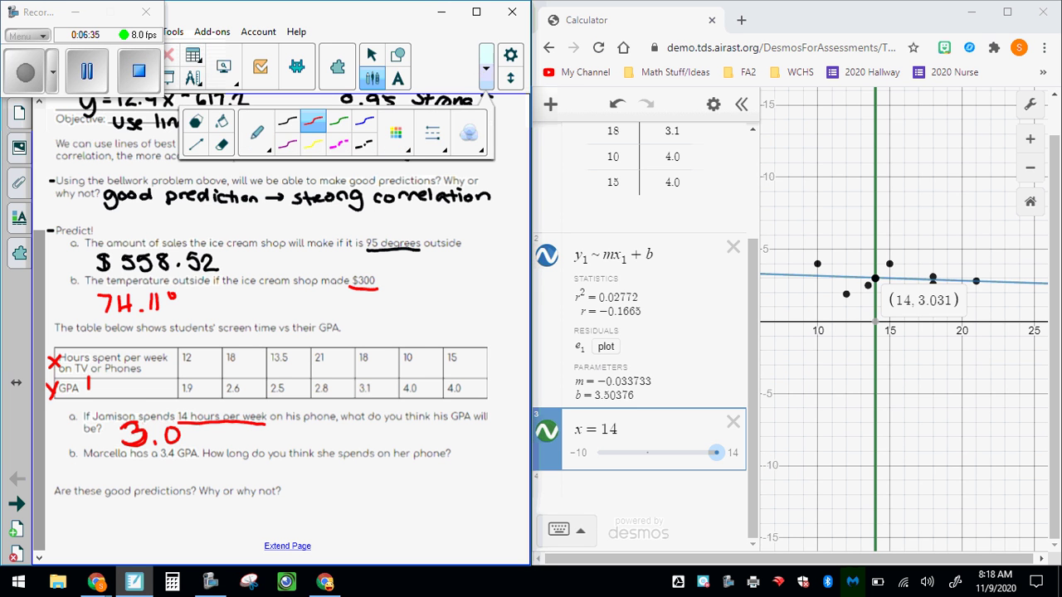
pyautogui.click(339, 122)
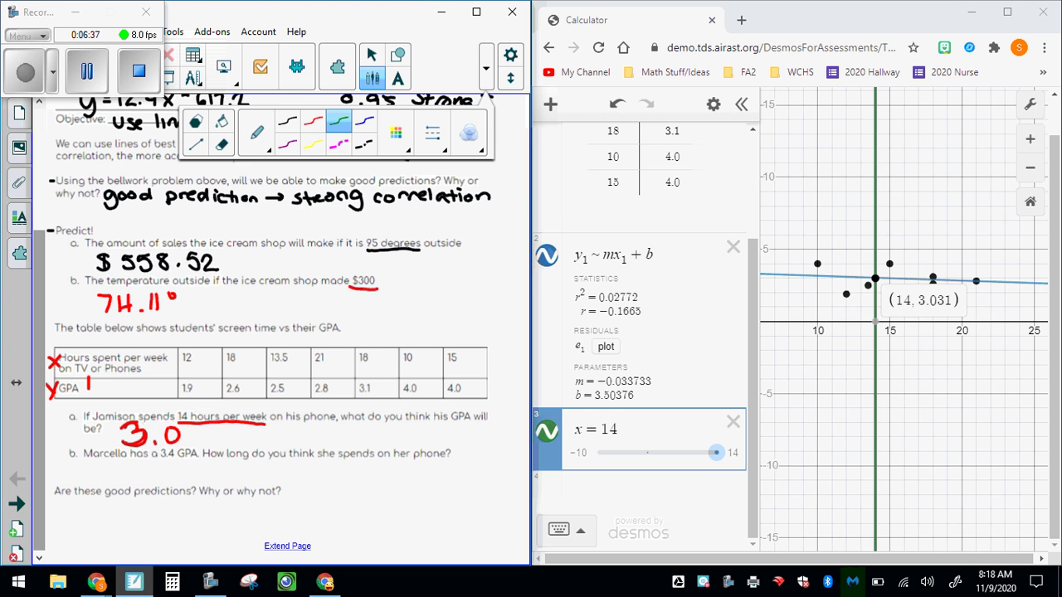
pyautogui.moveTo(198, 458); pyautogui.dragTo(151, 455)
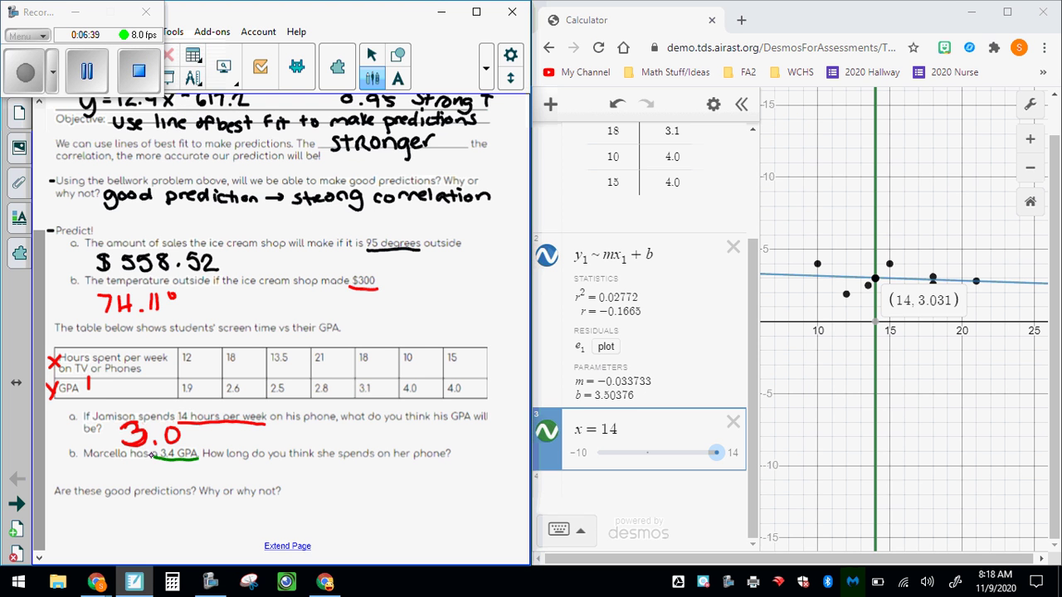
pyautogui.moveTo(53, 397); pyautogui.dragTo(68, 396)
# - Replace x = 14 with y = 3.4 in Desmos and read the intersection at (3.076, 3.4)
pyautogui.hotkey('ctrl', 'z')
pyautogui.click(630, 489)
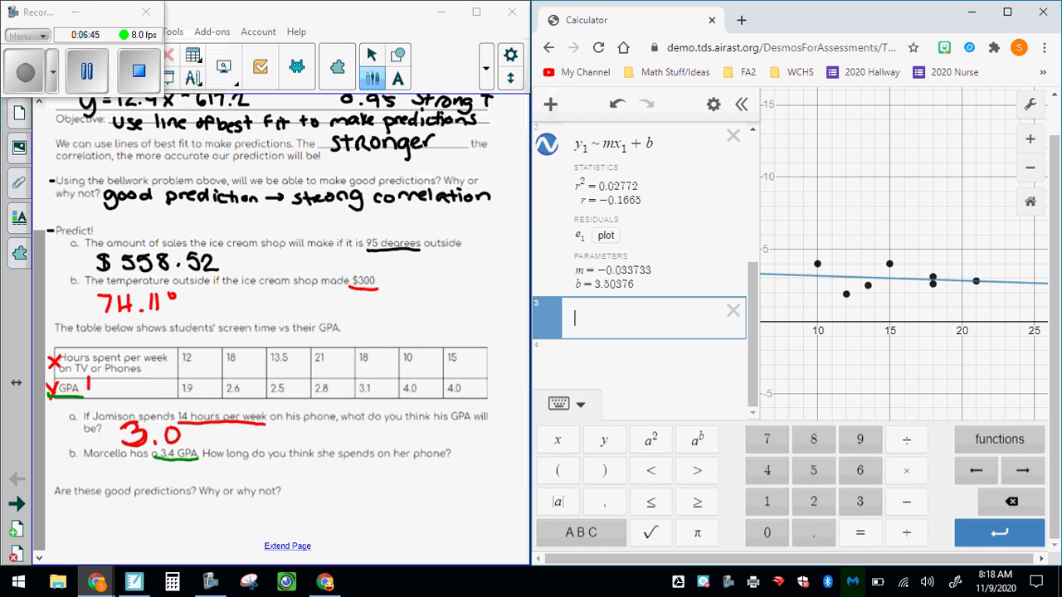
pyautogui.write('y ')
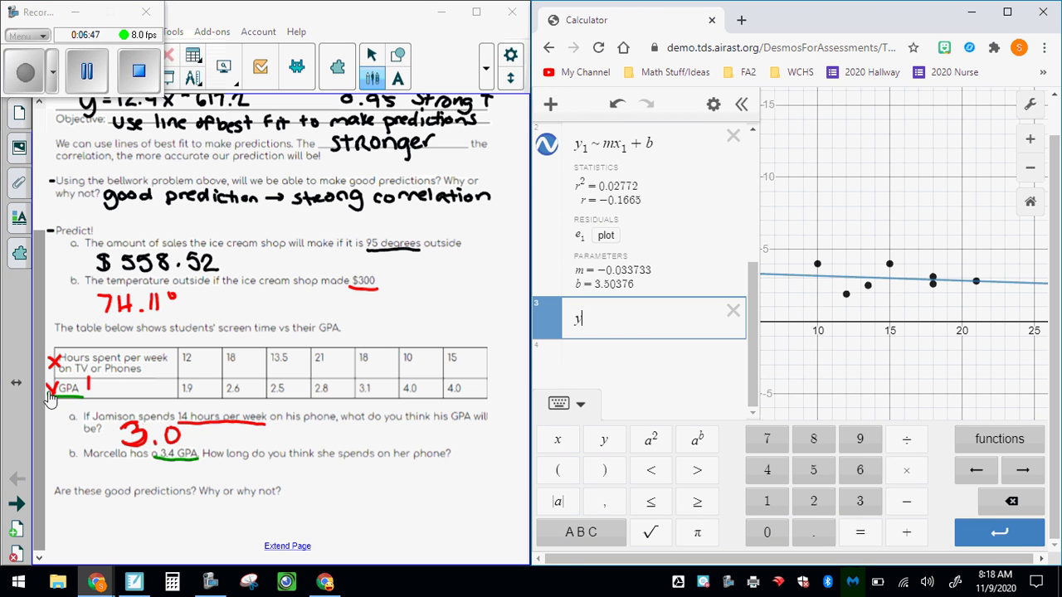
pyautogui.write('= 3.4')
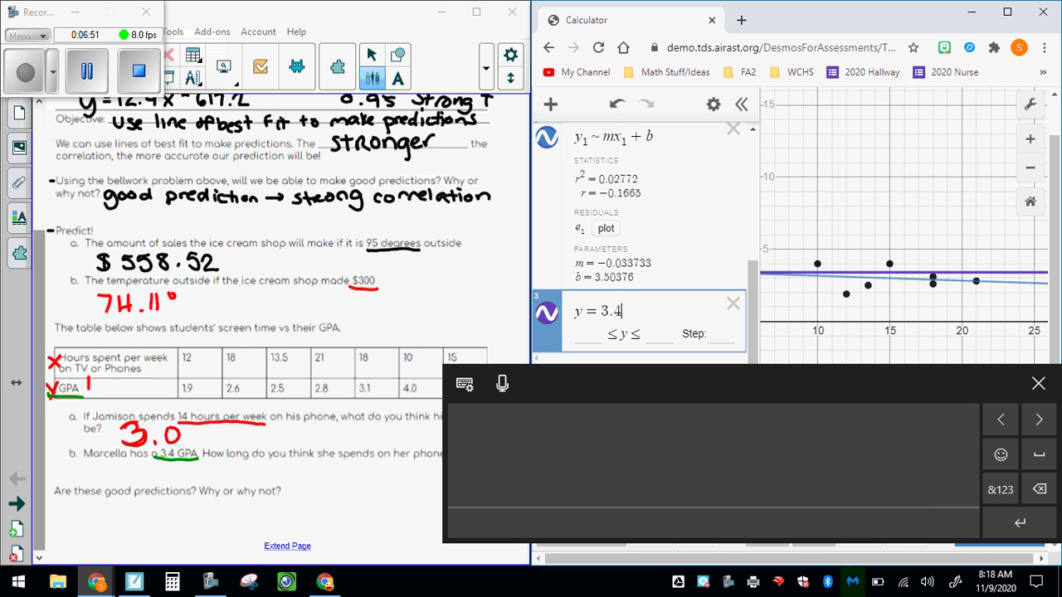
pyautogui.scroll(3, 647, 233)
pyautogui.moveTo(872, 208); pyautogui.dragTo(971, 219)
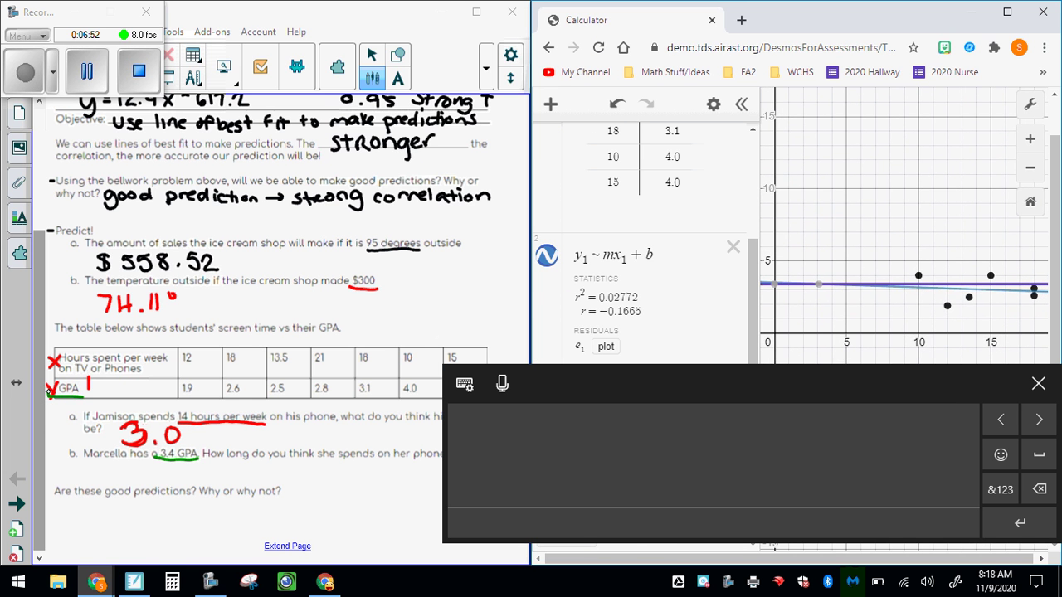
pyautogui.moveTo(896, 207); pyautogui.dragTo(920, 216)
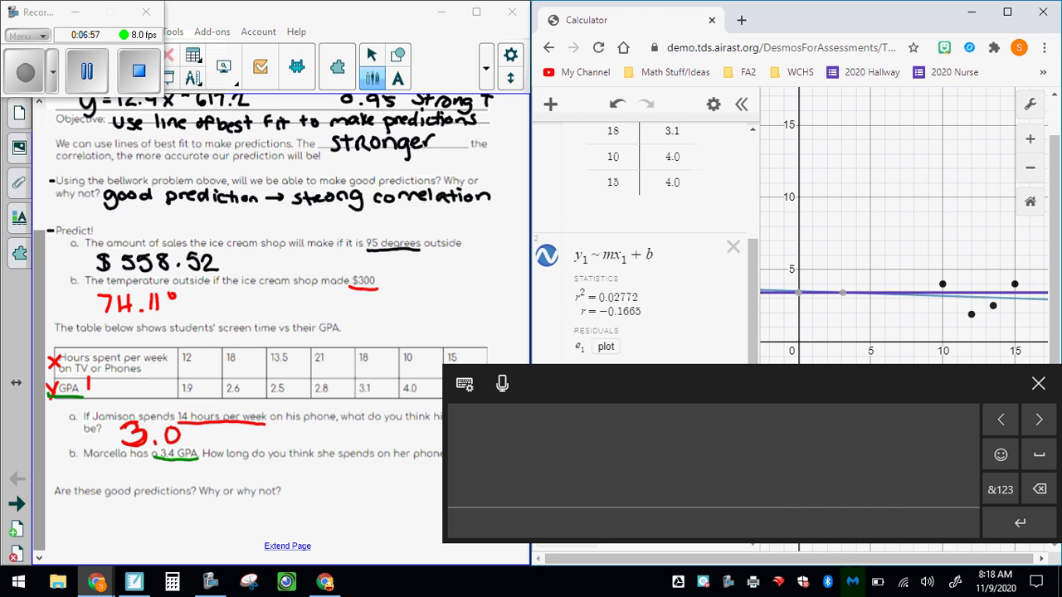
pyautogui.scroll(5, 905, 307)
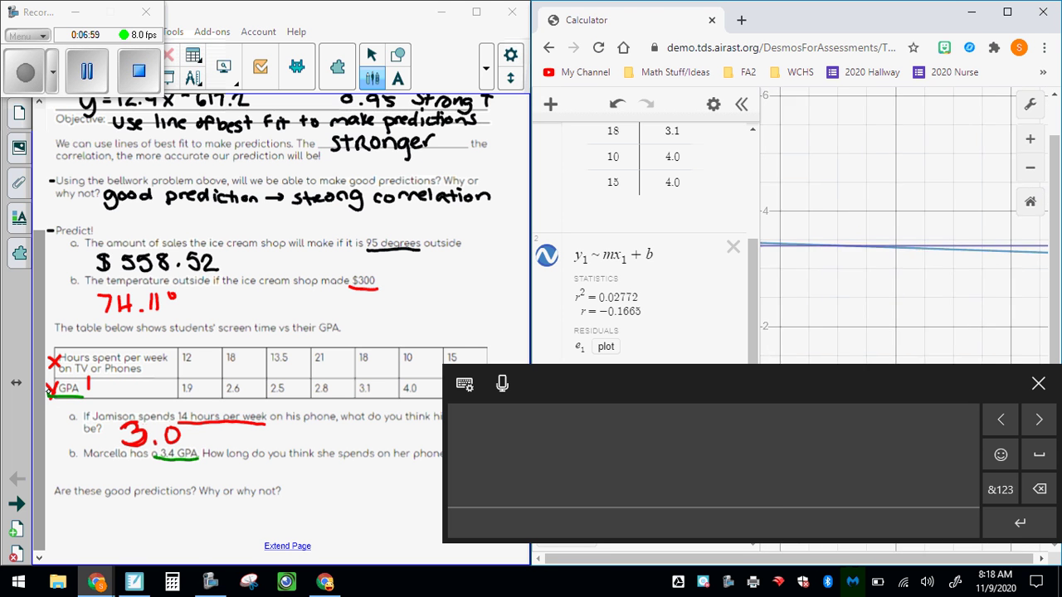
pyautogui.moveTo(913, 274); pyautogui.dragTo(890, 283)
pyautogui.click(936, 255)
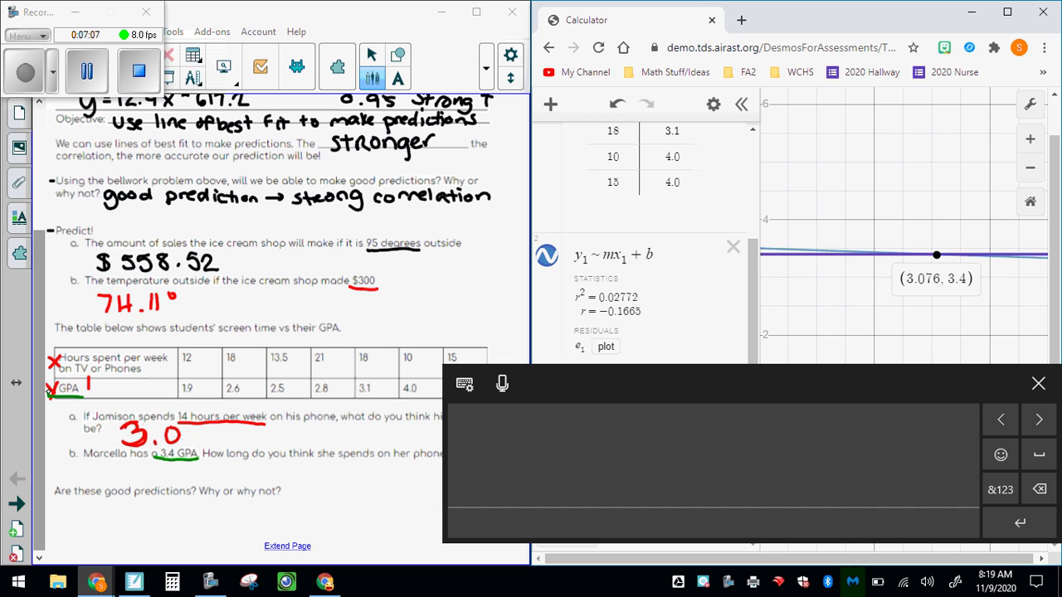
pyautogui.click(1039, 383)
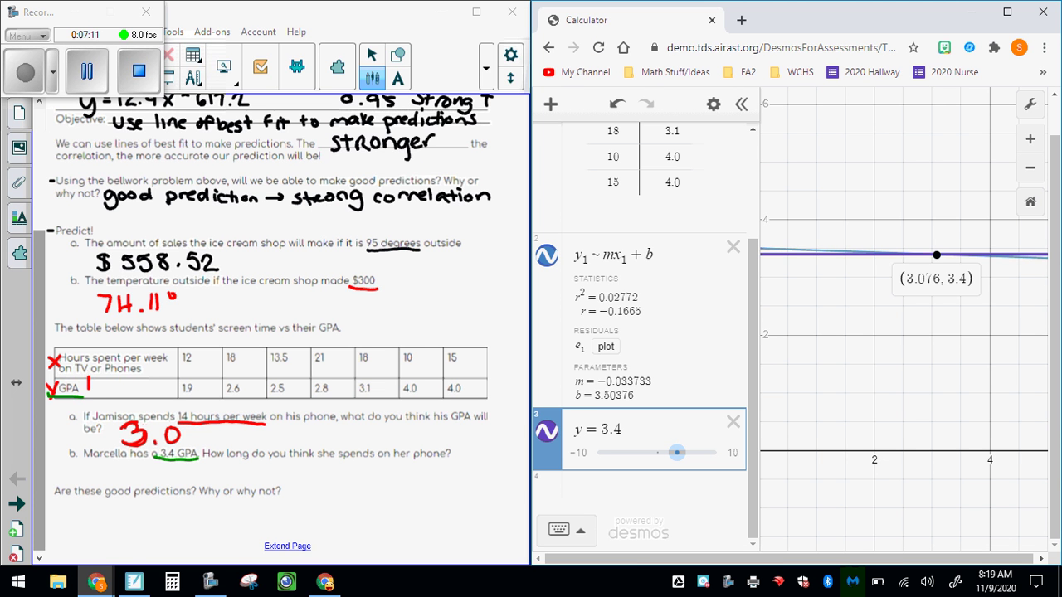
# - Handwrite 3.1 hours under question b and add the label GPA after 3.0
pyautogui.moveTo(122, 464)
pyautogui.mouseDown()
pyautogui.moveTo(129, 480)
pyautogui.moveTo(213, 477)
pyautogui.mouseUp()
pyautogui.moveTo(222, 470); pyautogui.dragTo(217, 481)
pyautogui.moveTo(207, 430)
pyautogui.mouseDown()
pyautogui.moveTo(199, 438)
pyautogui.moveTo(212, 445)
pyautogui.mouseUp()
pyautogui.moveTo(214, 428); pyautogui.dragTo(243, 444)
pyautogui.moveTo(230, 438); pyautogui.dragTo(240, 438)
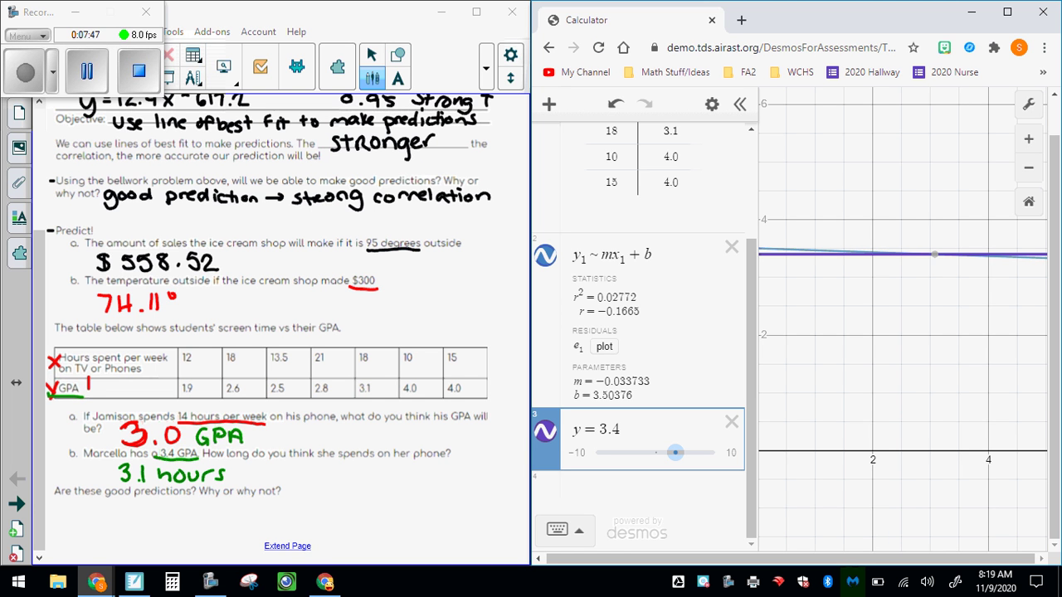
# - Handwrite 'NOT good predictions' in green under the last question and begin 'No correlation'
pyautogui.moveTo(71, 518)
pyautogui.mouseDown()
pyautogui.moveTo(71, 503)
pyautogui.moveTo(108, 511)
pyautogui.moveTo(116, 501)
pyautogui.mouseUp()
pyautogui.click(108, 516)
pyautogui.moveTo(135, 506)
pyautogui.mouseDown()
pyautogui.moveTo(125, 526)
pyautogui.moveTo(154, 509)
pyautogui.moveTo(189, 526)
pyautogui.moveTo(205, 508)
pyautogui.moveTo(209, 518)
pyautogui.moveTo(238, 517)
pyautogui.mouseUp()
pyautogui.click(238, 515)
pyautogui.moveTo(248, 509)
pyautogui.mouseDown()
pyautogui.moveTo(250, 520)
pyautogui.moveTo(275, 519)
pyautogui.mouseUp()
pyautogui.moveTo(284, 510); pyautogui.dragTo(302, 520)
pyautogui.moveTo(312, 506); pyautogui.dragTo(306, 519)
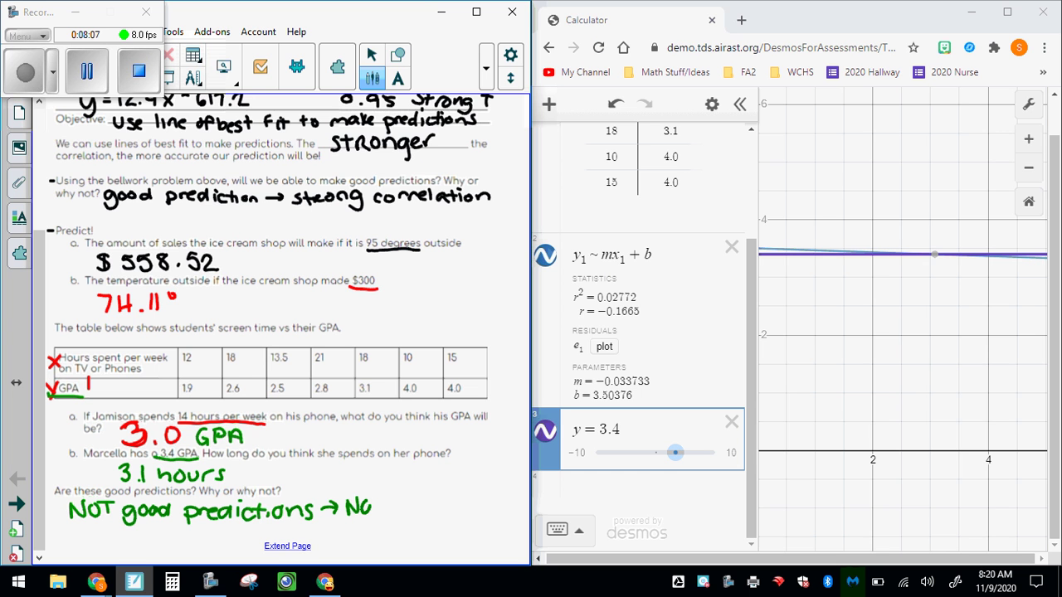
pyautogui.click(397, 509)
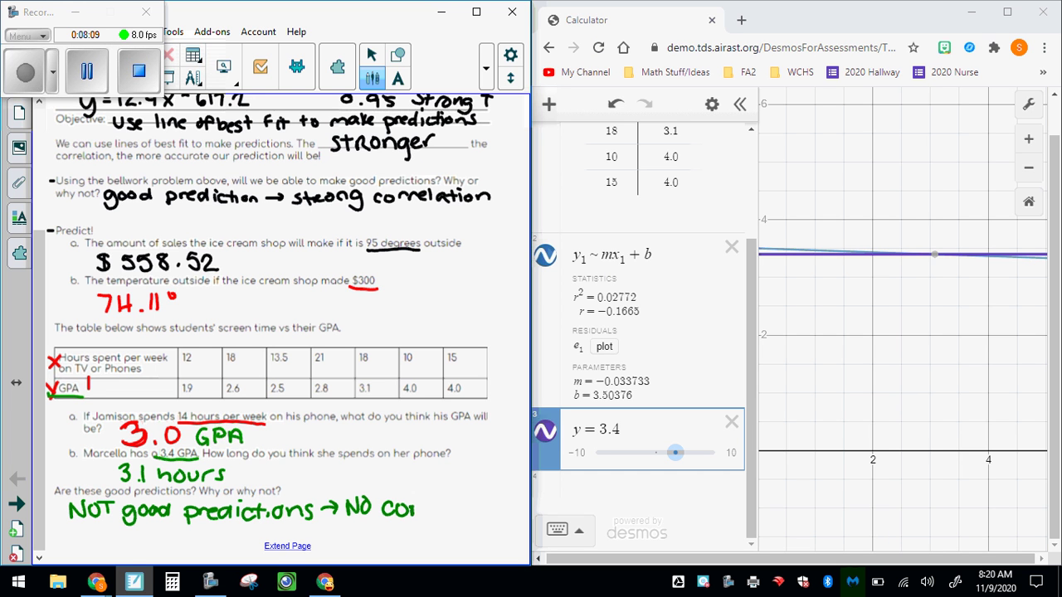